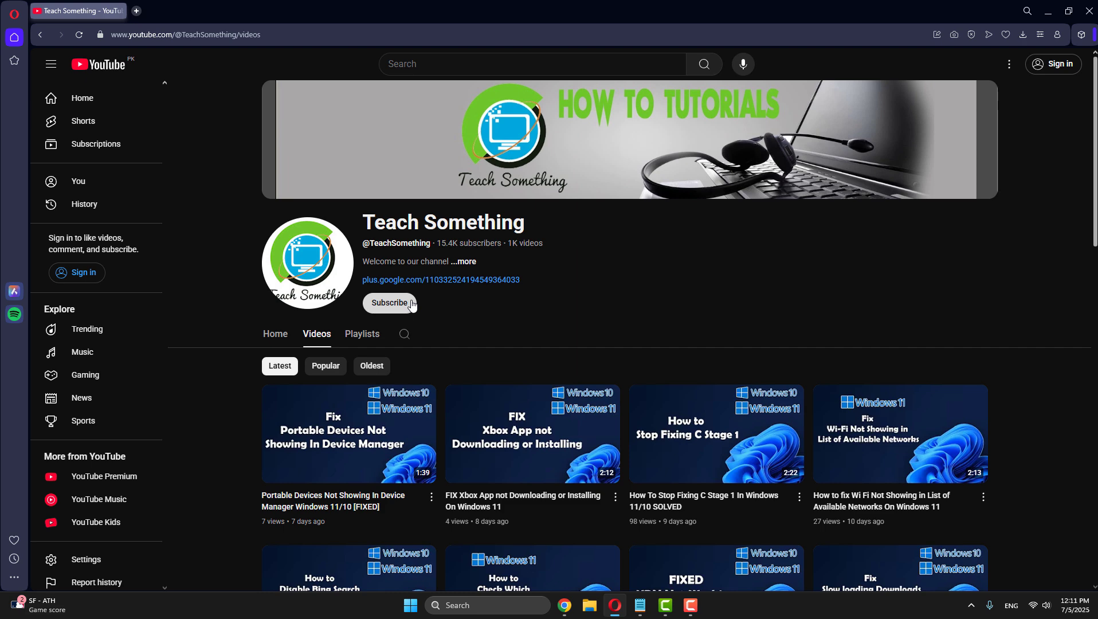
Search Windows for lusrmgr.msc and open the Local Users and Groups console.
left_click(502, 610)
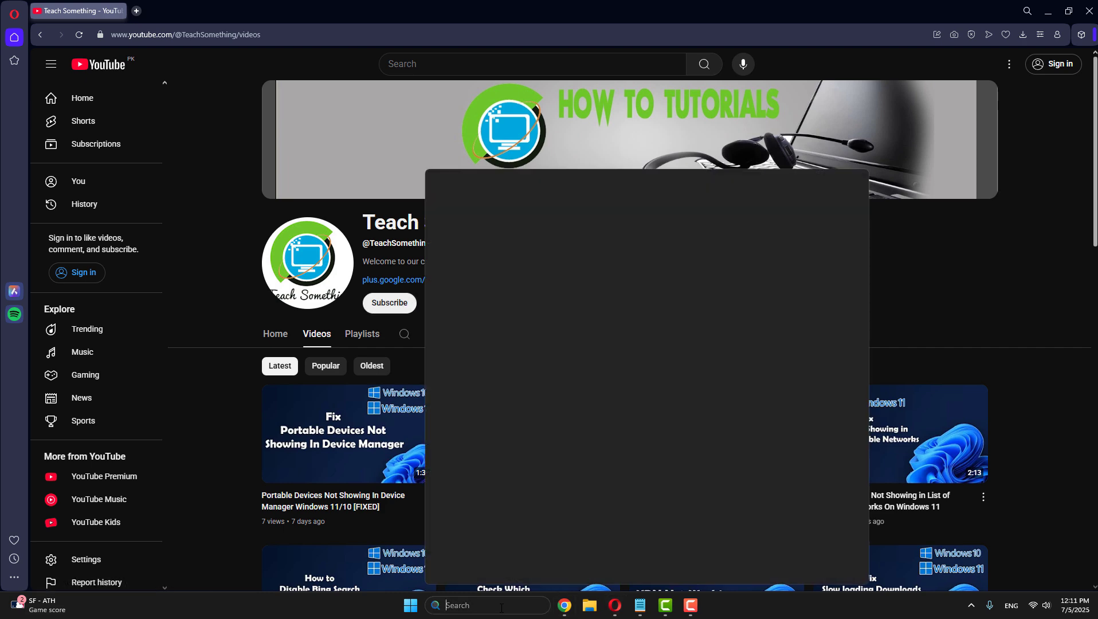
type("lus")
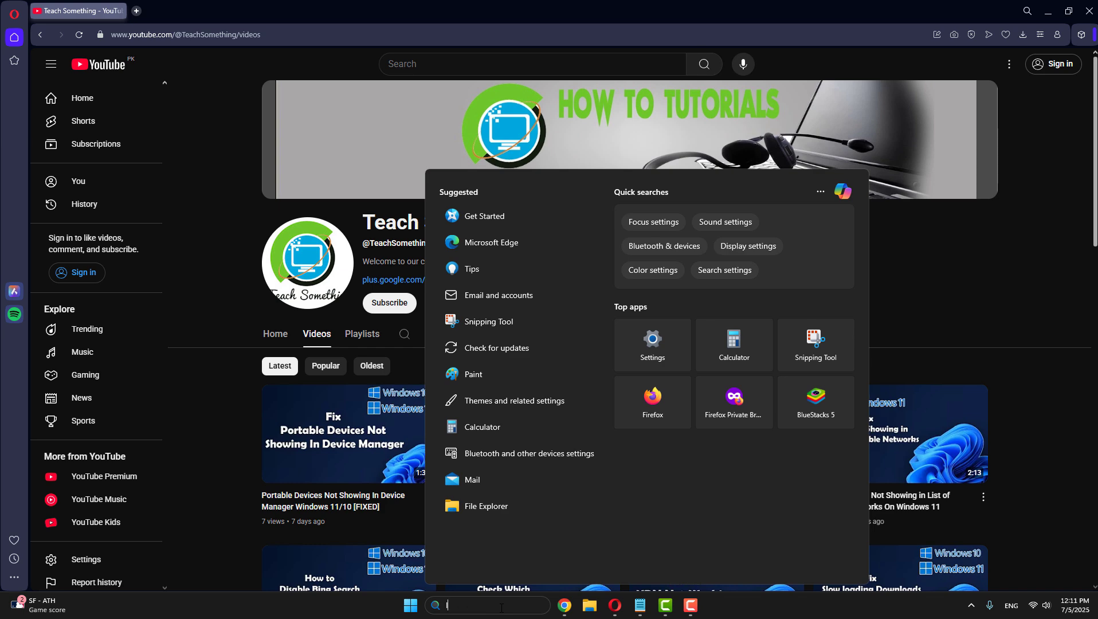
type("r")
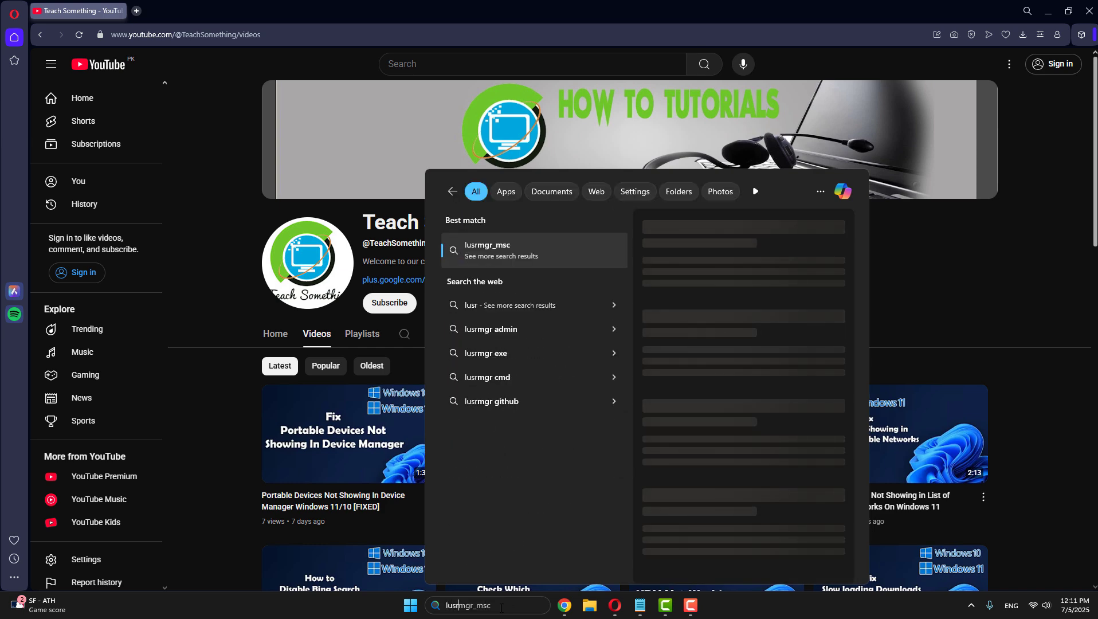
type("mgr.ms")
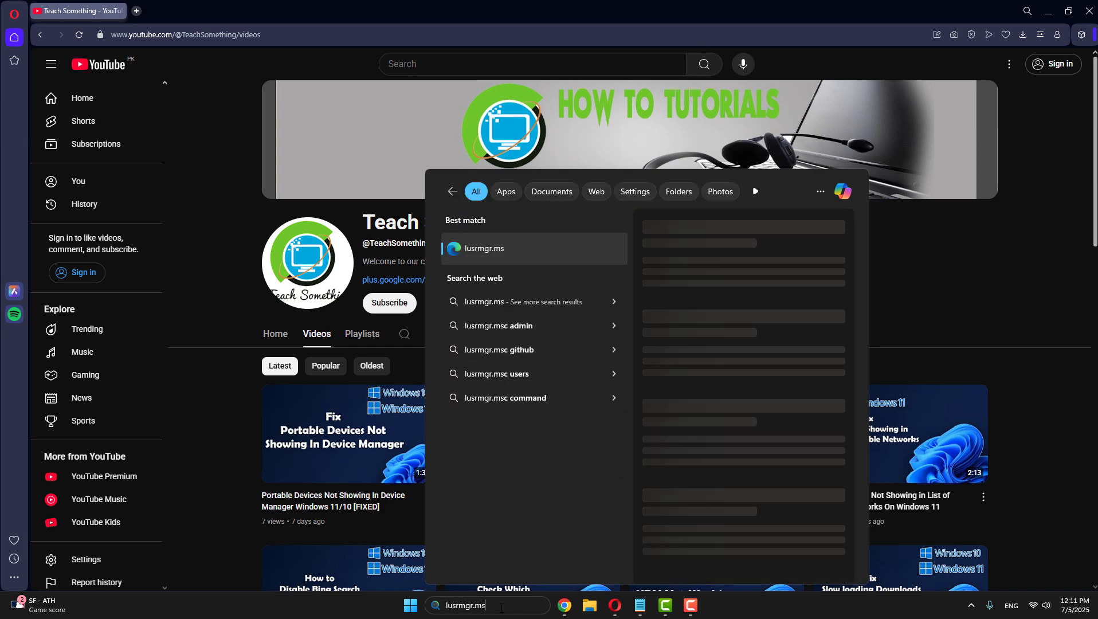
type("c")
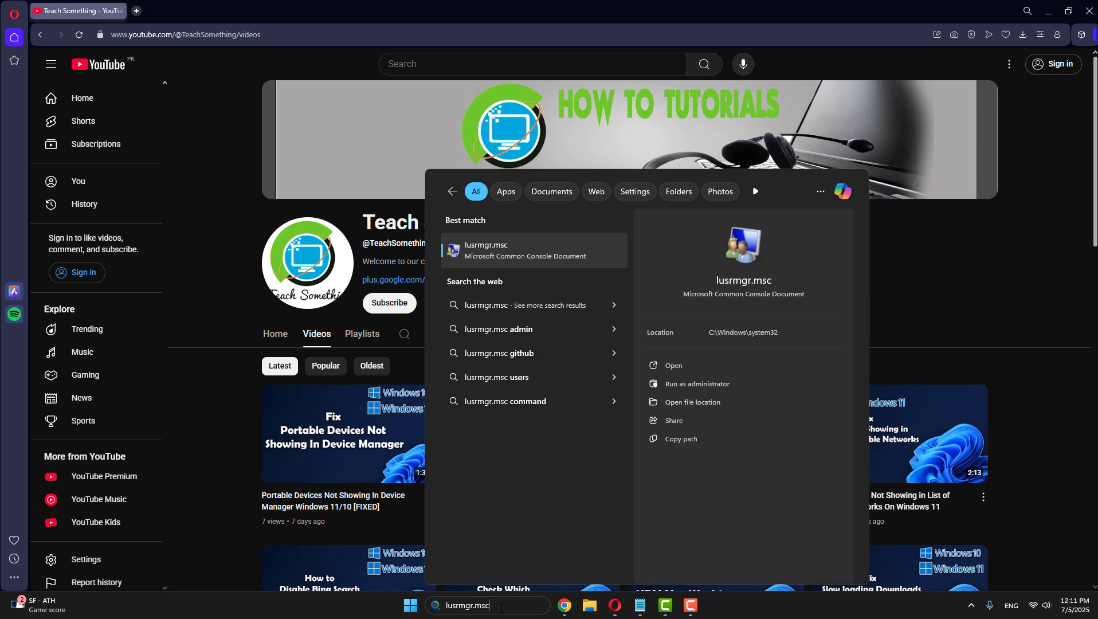
left_click(495, 253)
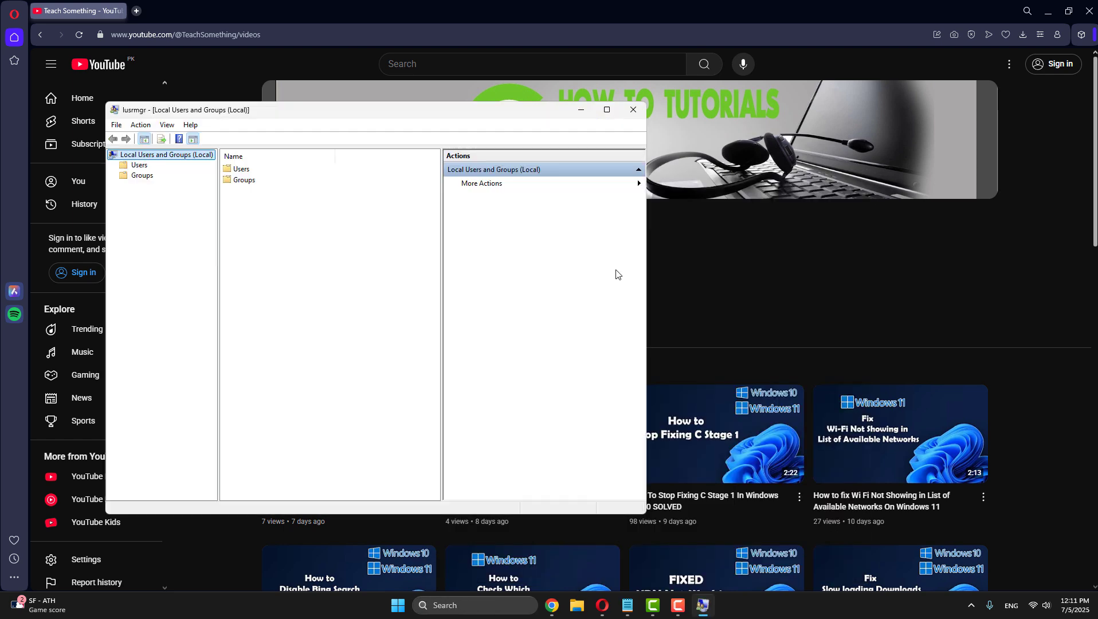
Maximize the console, list the Users folder, and open the properties of the last user account listed.
left_click(607, 110)
left_click(45, 60)
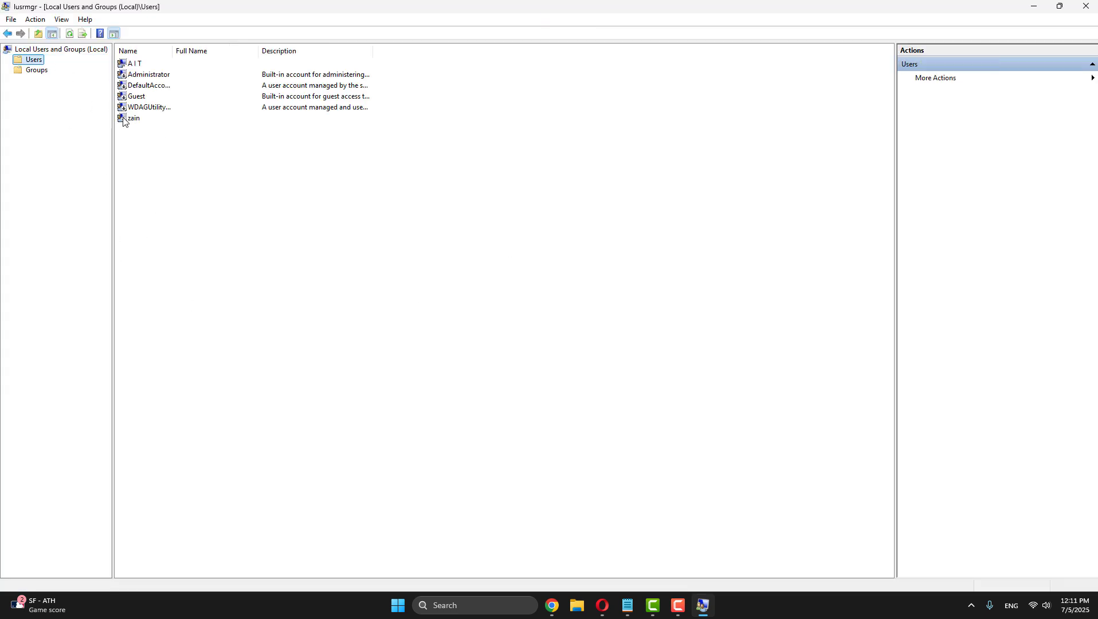
left_click(124, 120)
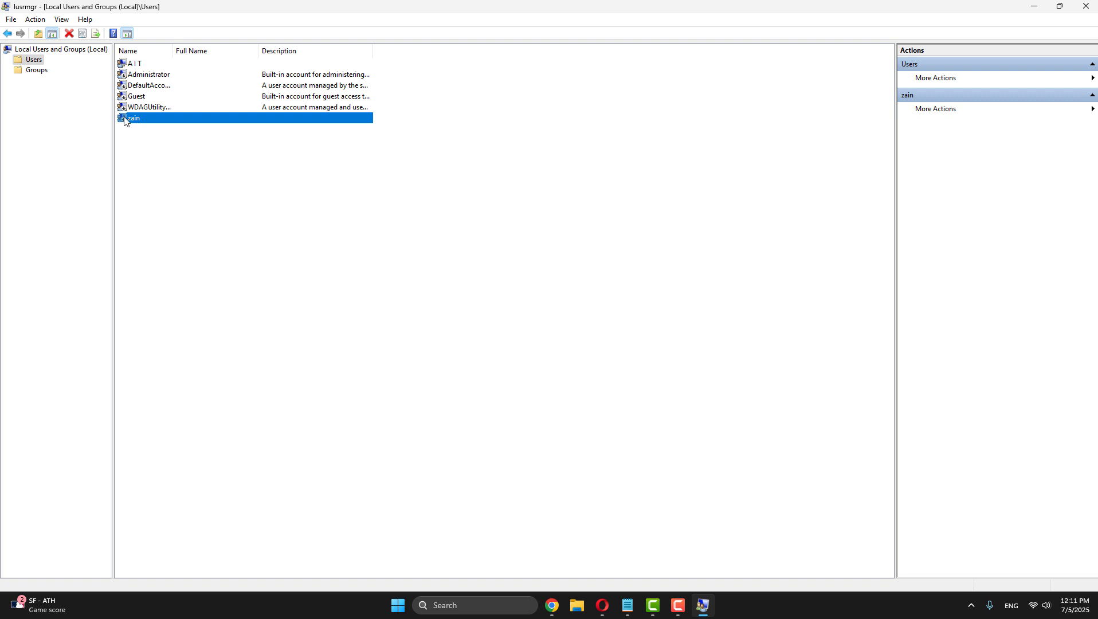
double_click(125, 118)
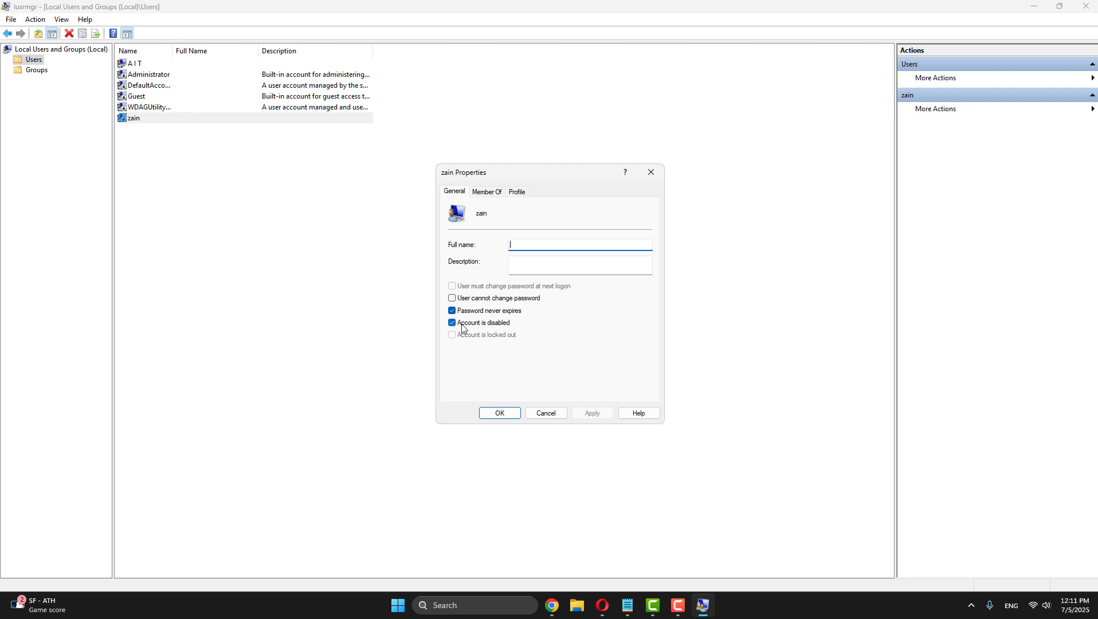
Enable the account by clearing "Account is disabled", apply the change, and close the console.
left_click(452, 323)
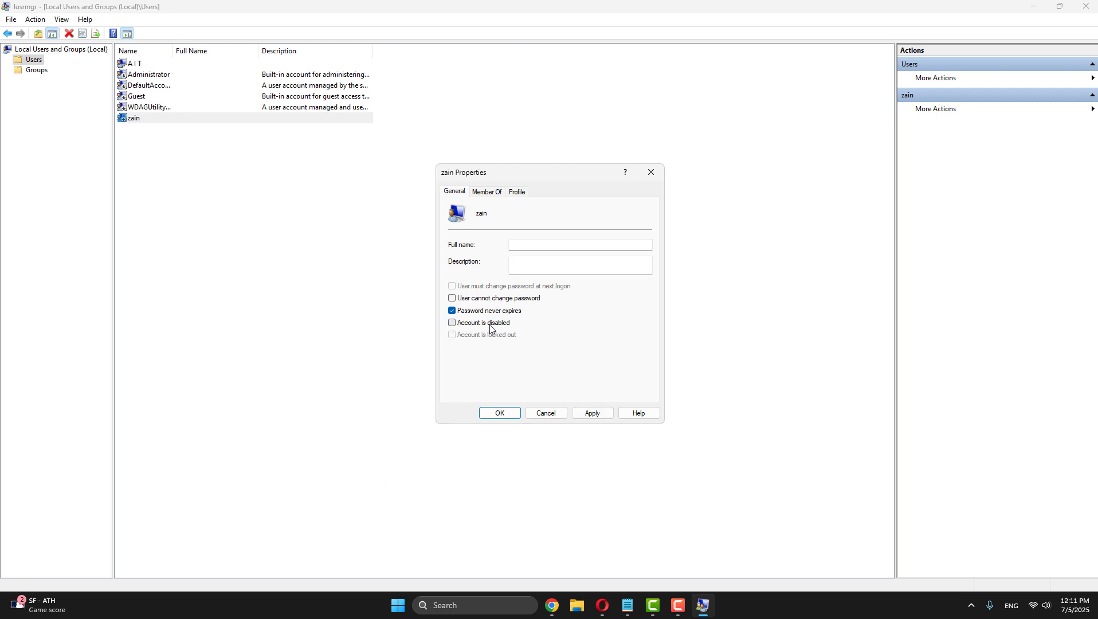
left_click(590, 413)
left_click(498, 413)
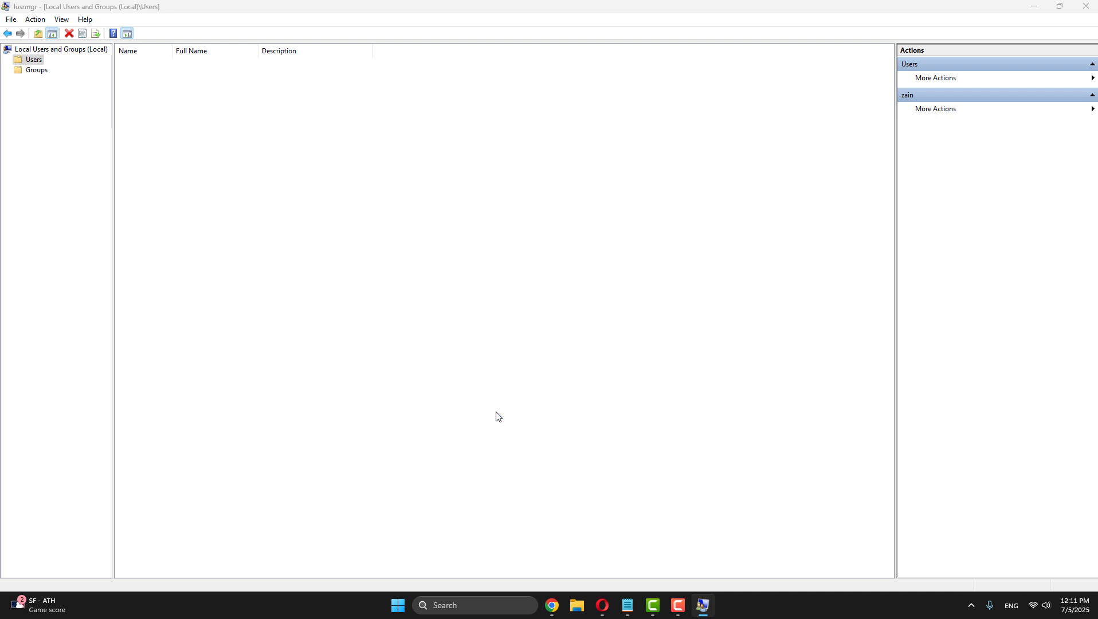
left_click(1087, 7)
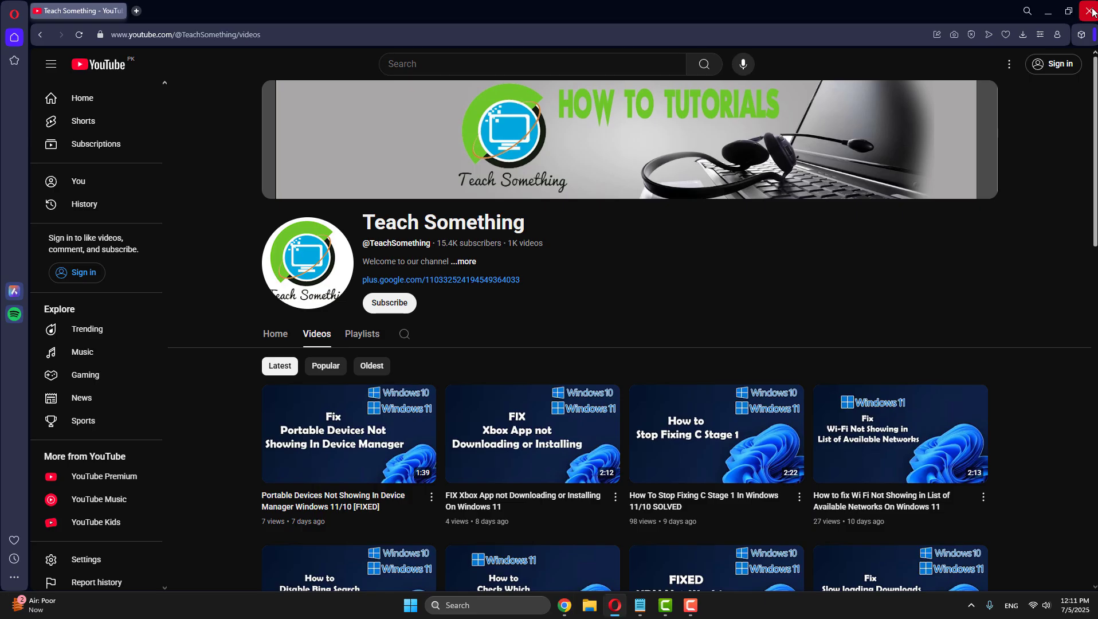
left_click(411, 607)
left_click(692, 565)
left_click(860, 301)
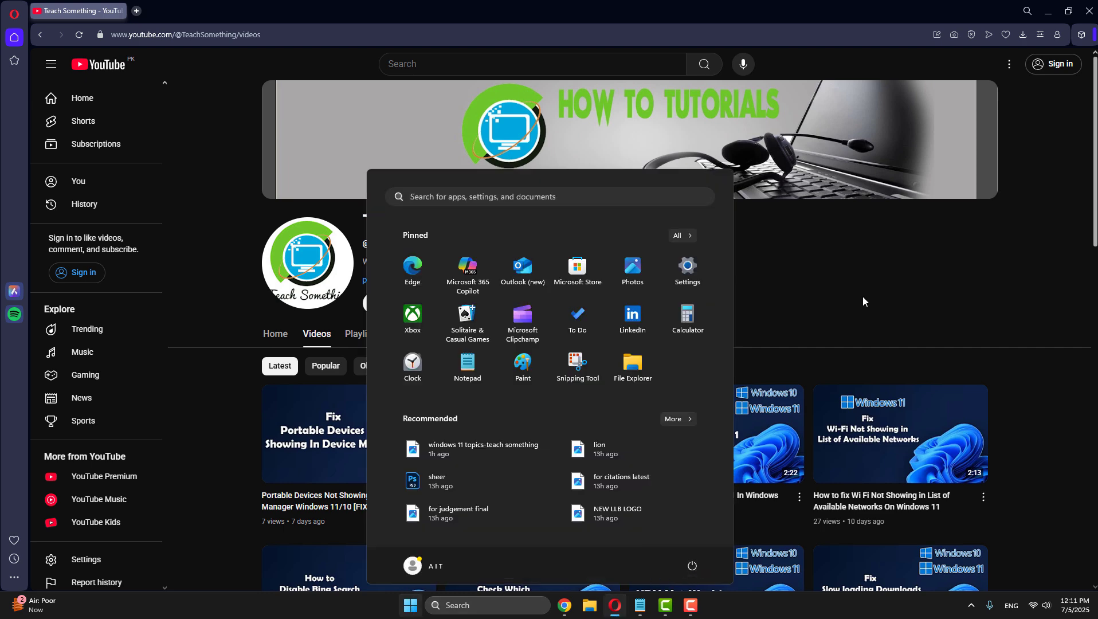
left_click(863, 300)
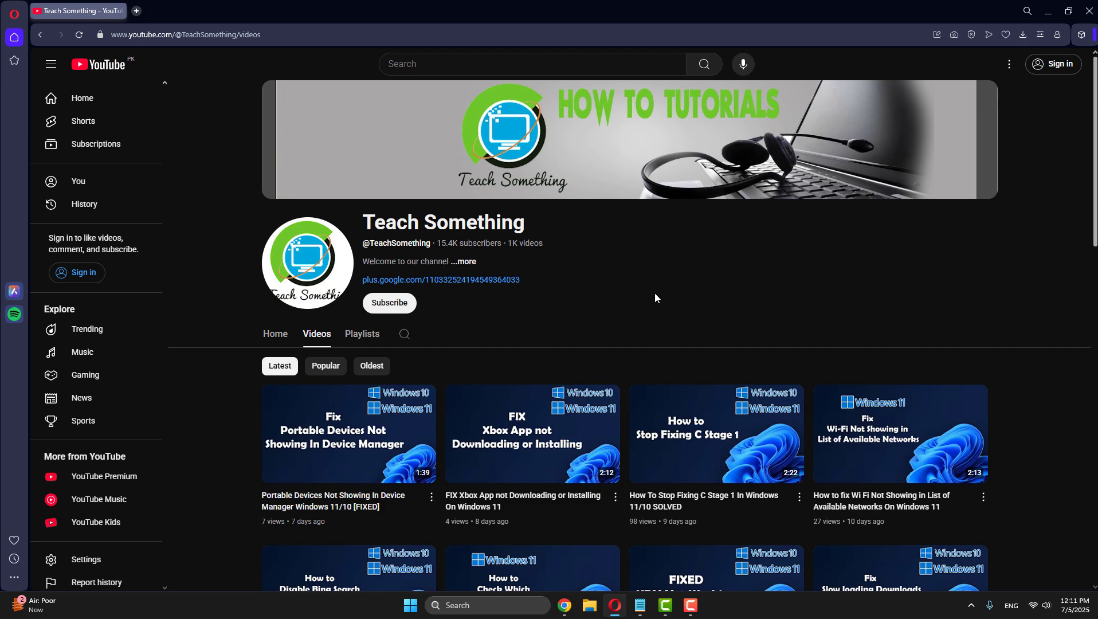
Search Windows for "registry editor" and launch Registry Editor.
left_click(494, 613)
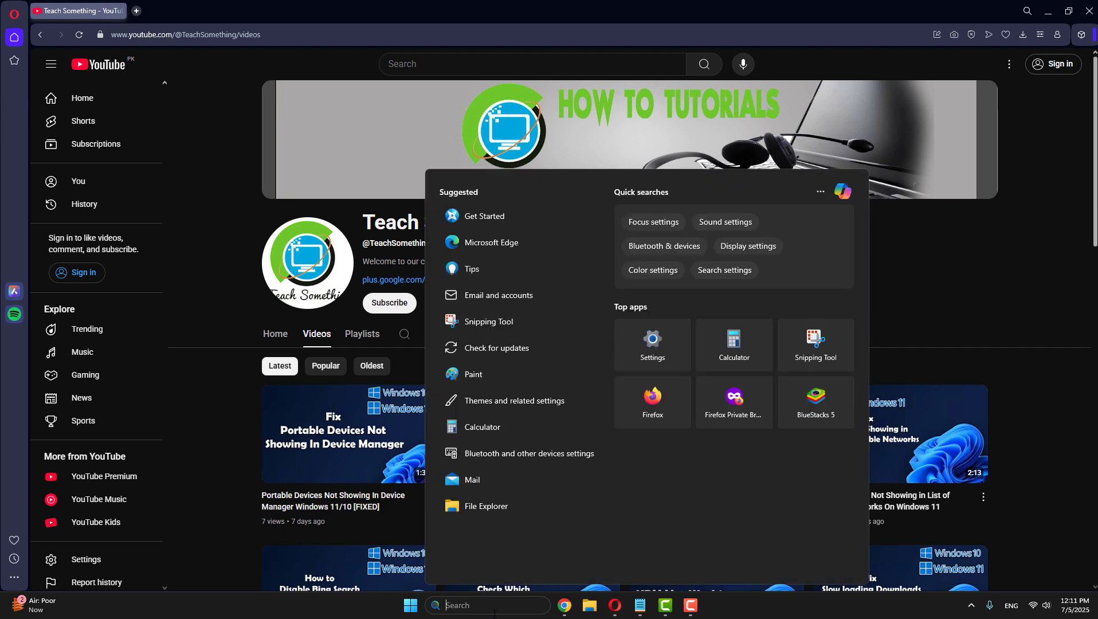
type("registry e")
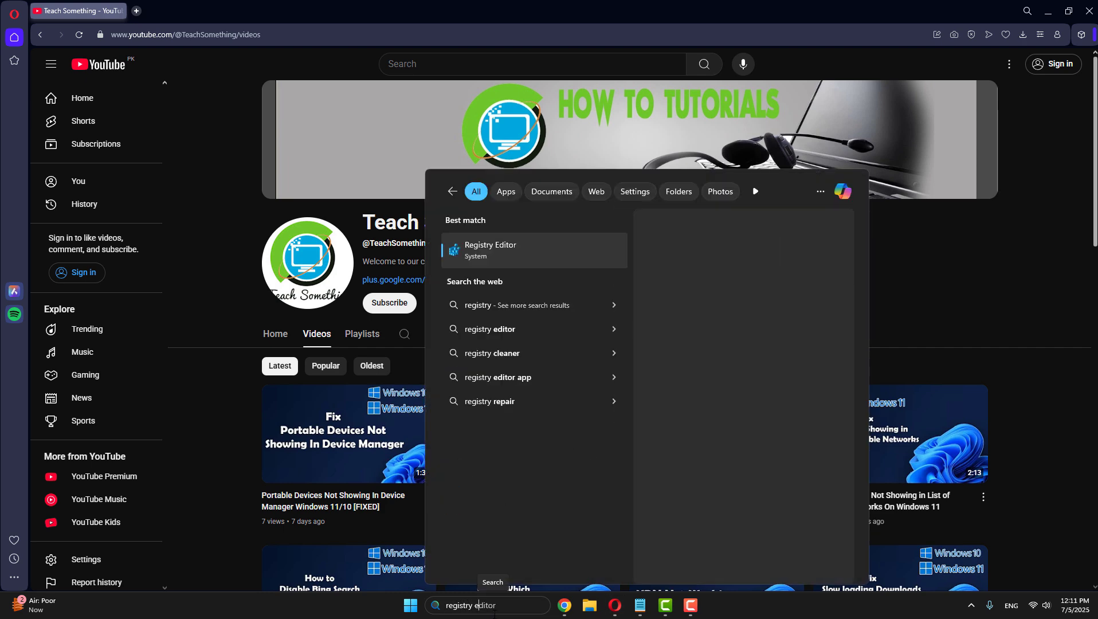
type("ditor")
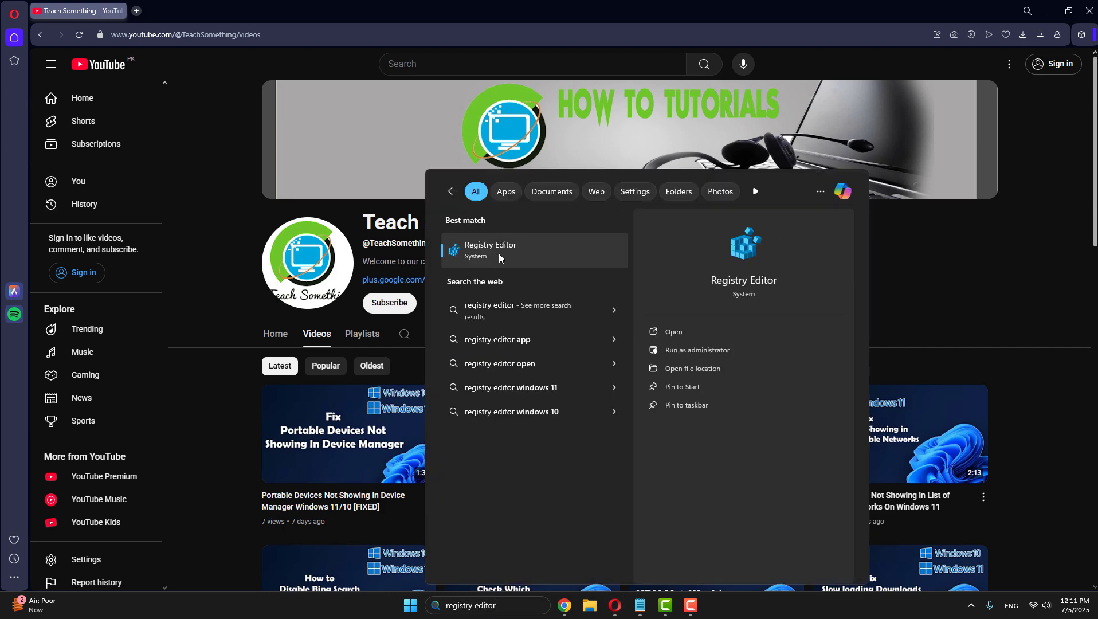
right_click(547, 258)
left_click(559, 260)
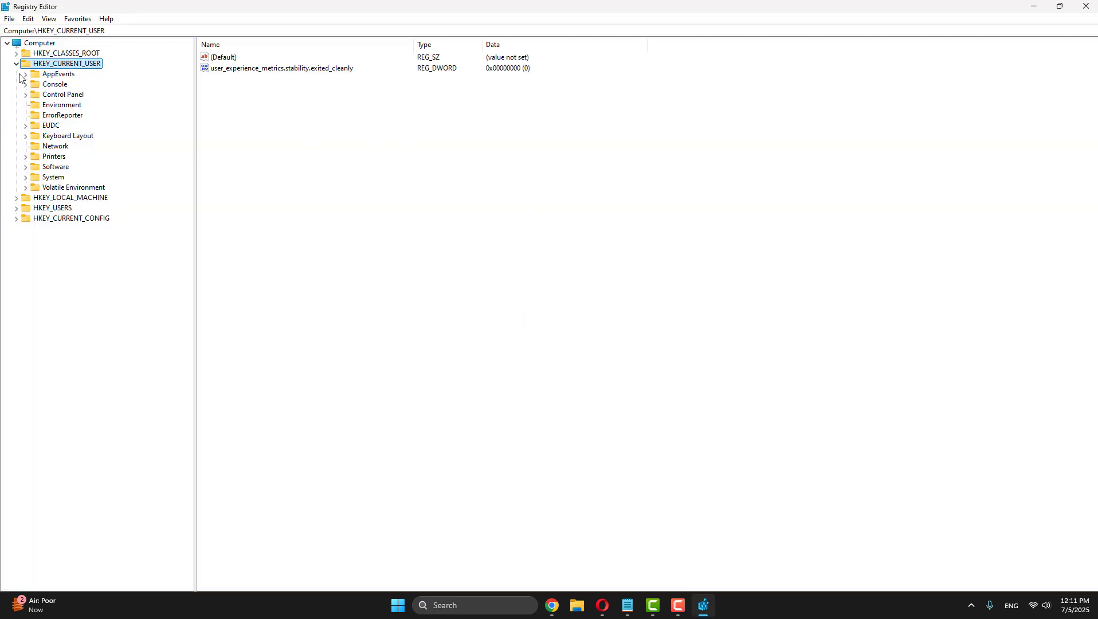
Collapse HKEY_CURRENT_USER and expand the registry tree down to HKEY_LOCAL_MACHINE\SOFTWARE\Microsoft.
left_click(16, 63)
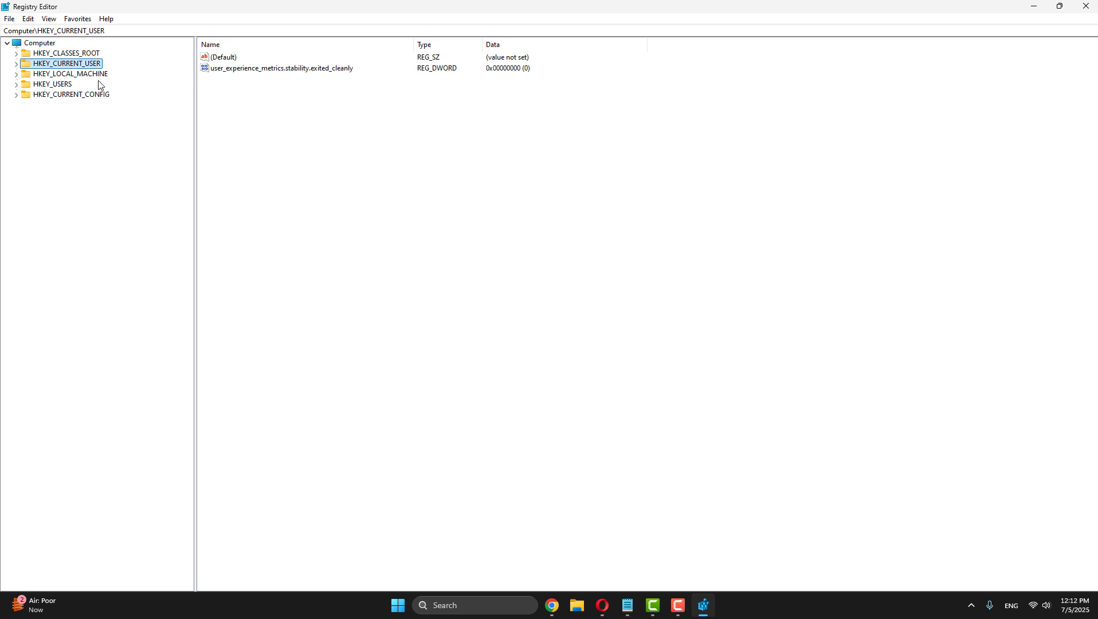
left_click(61, 75)
left_click(16, 74)
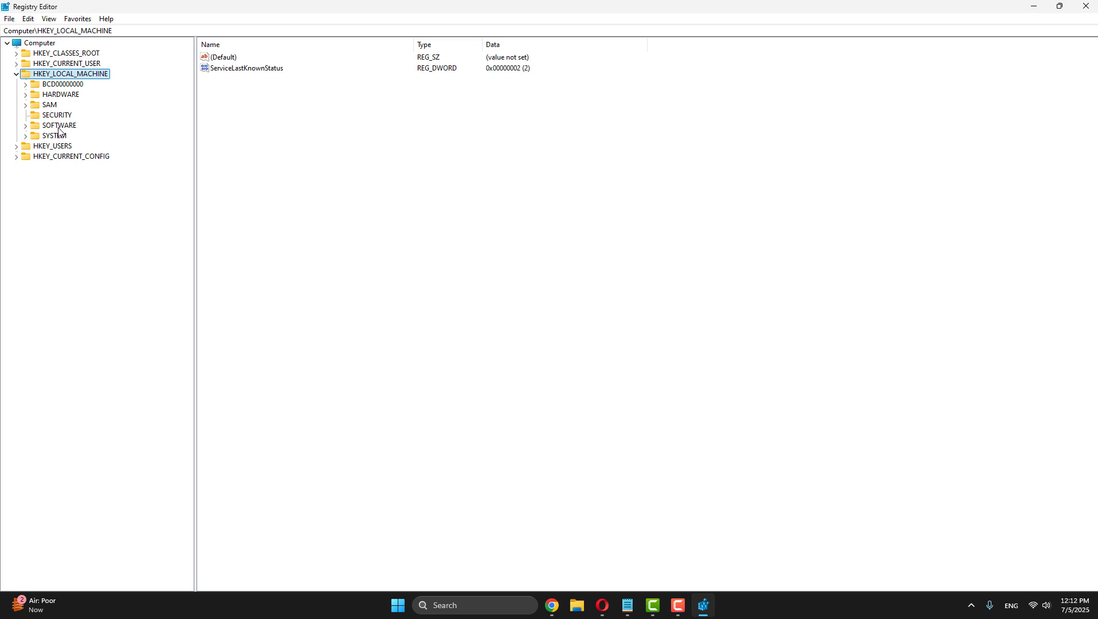
left_click(61, 127)
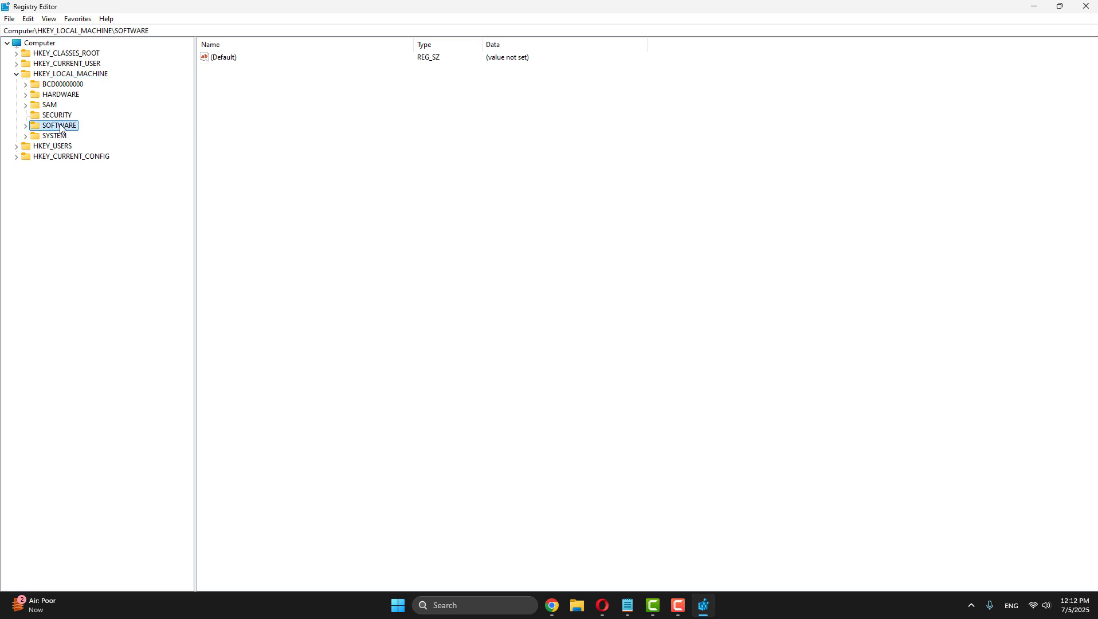
left_click(26, 127)
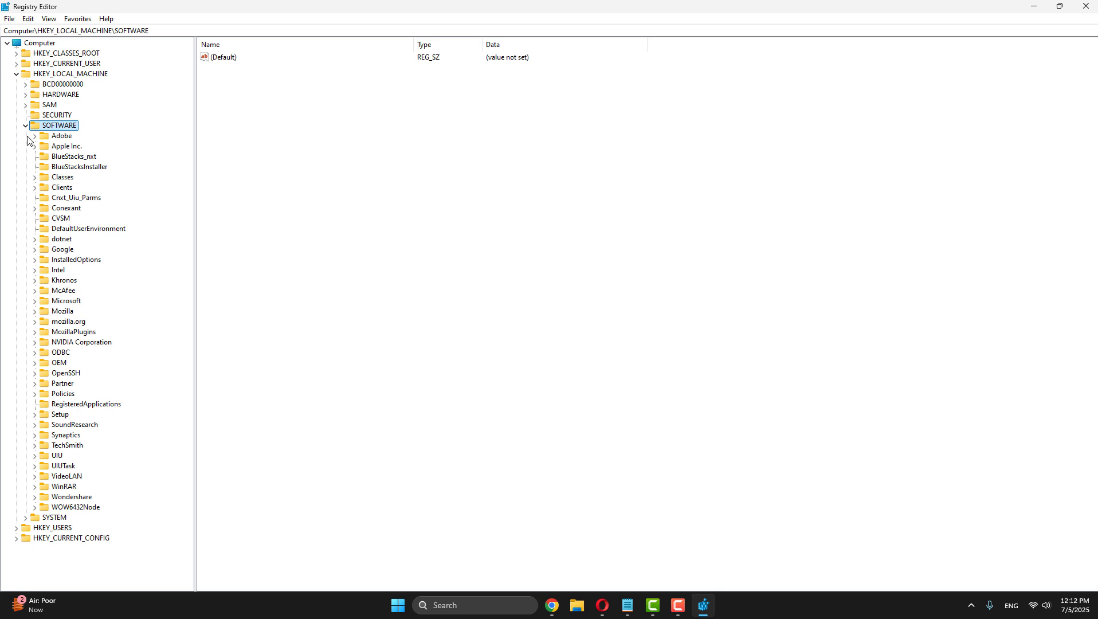
left_click(66, 304)
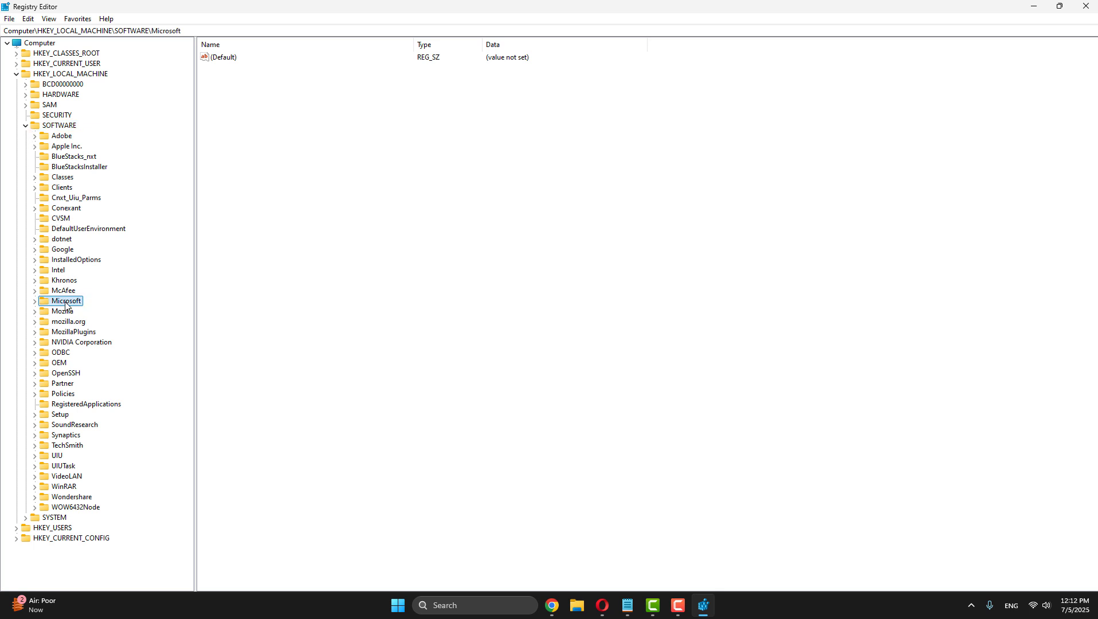
left_click(35, 302)
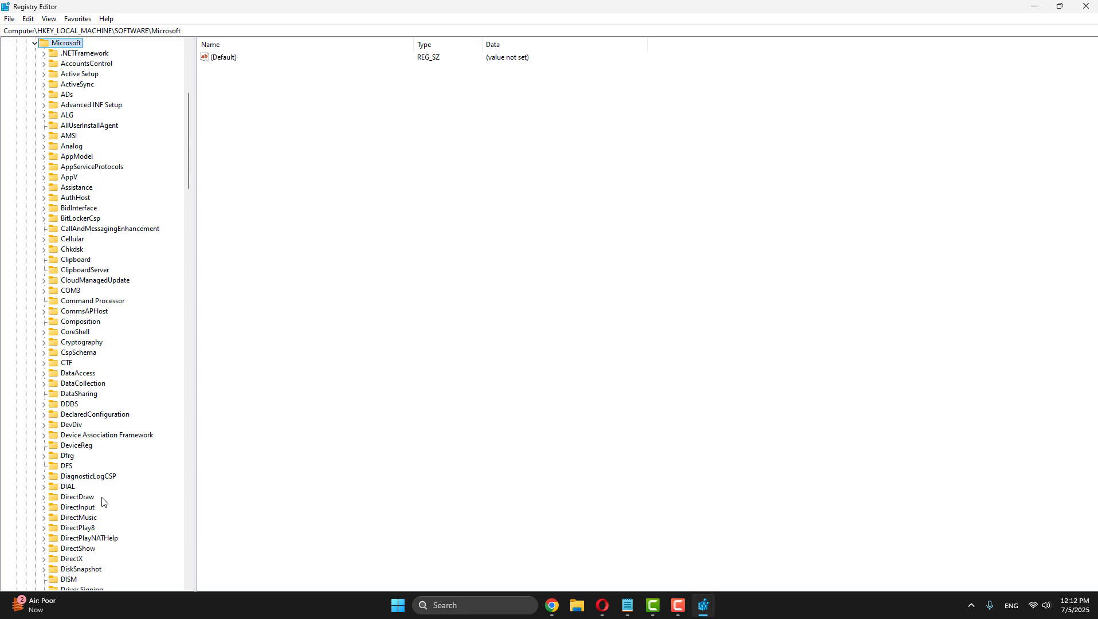
Expand the Windows key under Microsoft, and select and expand its CurrentVersion key.
scroll(95, 493, "down", 17)
scroll(92, 490, "down", 20)
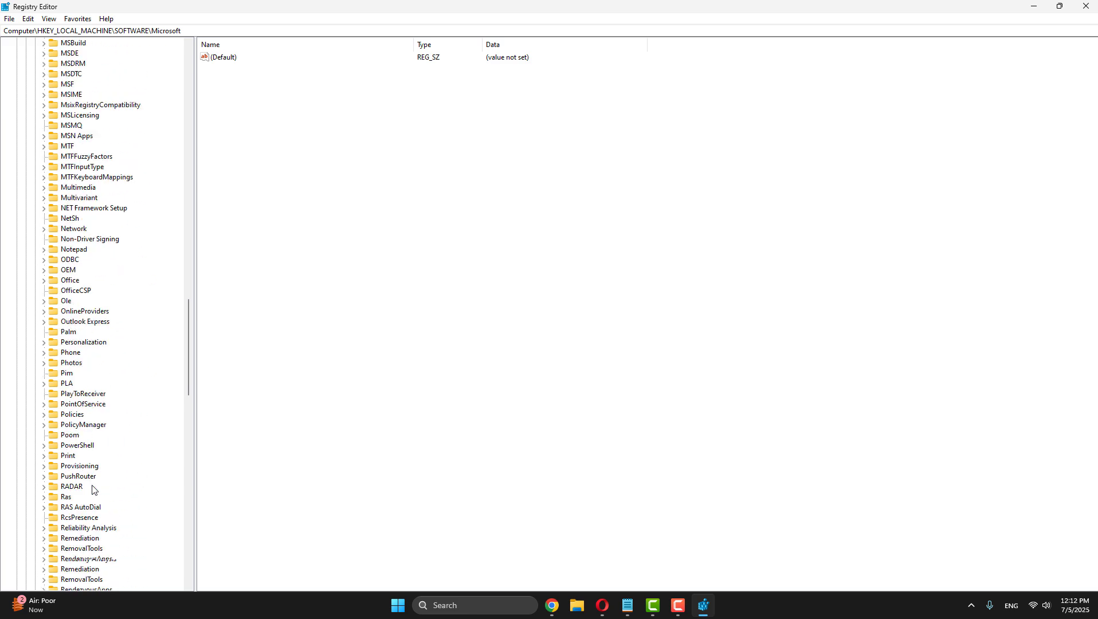
scroll(92, 490, "down", 7)
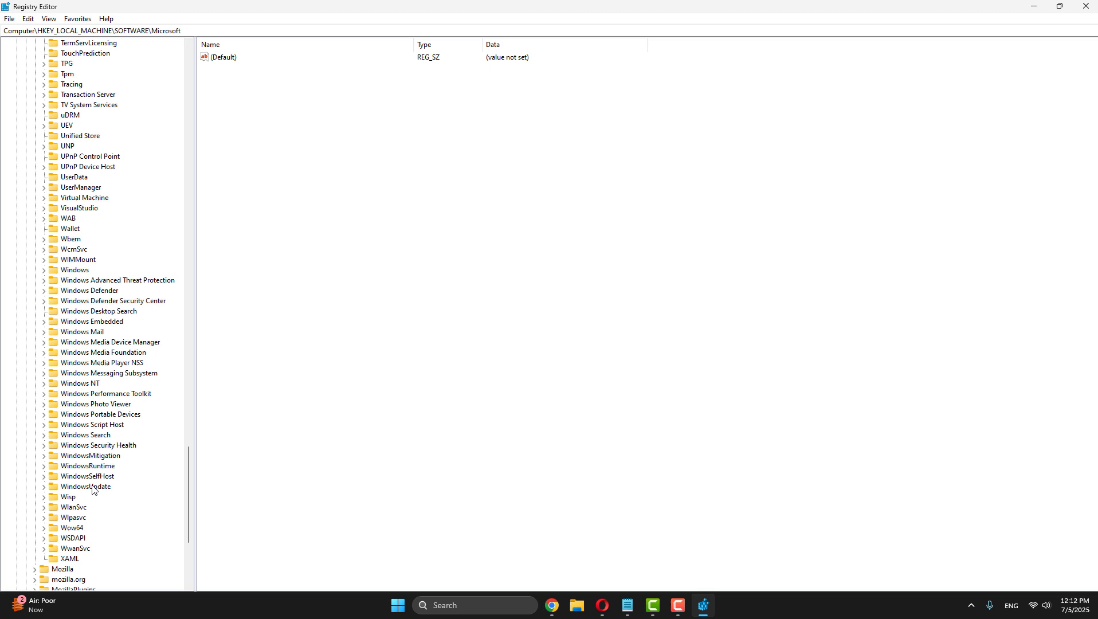
left_click(69, 272)
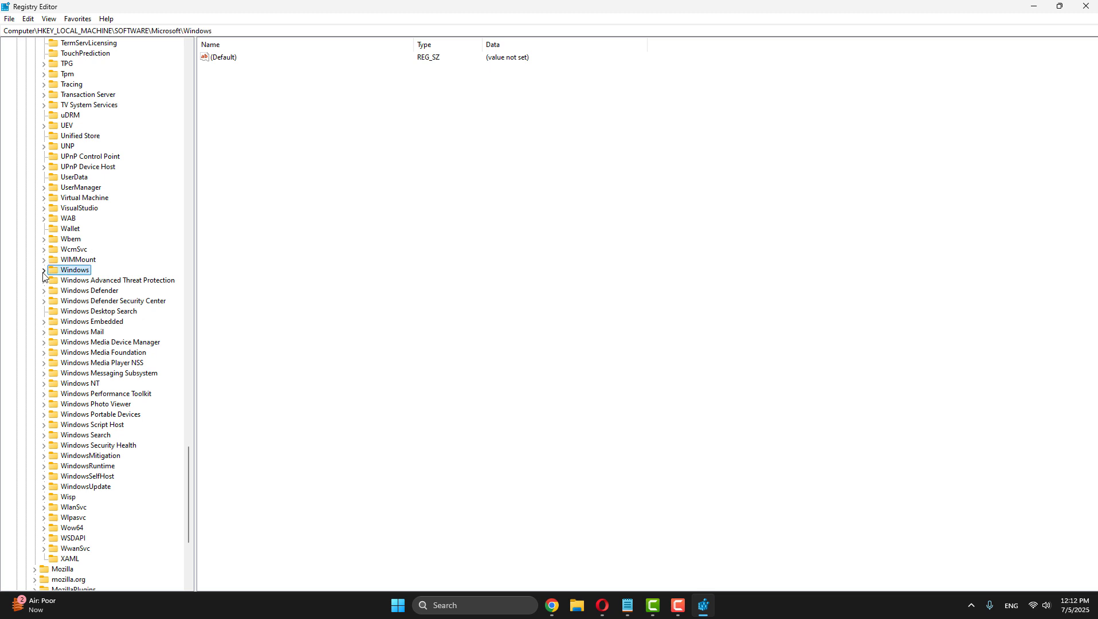
left_click(44, 272)
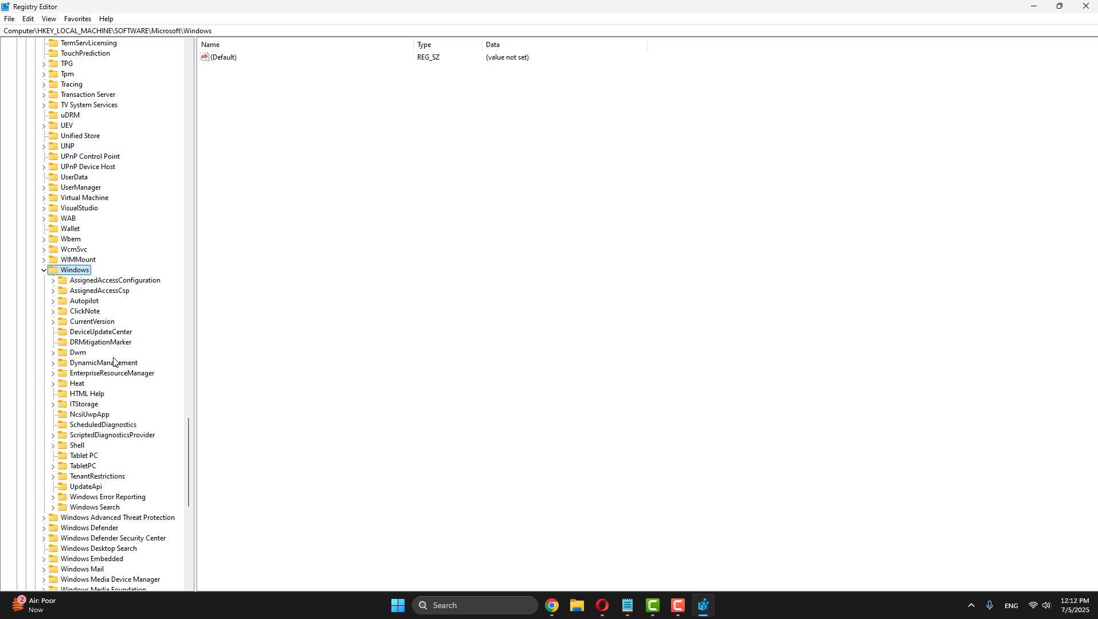
left_click(101, 323)
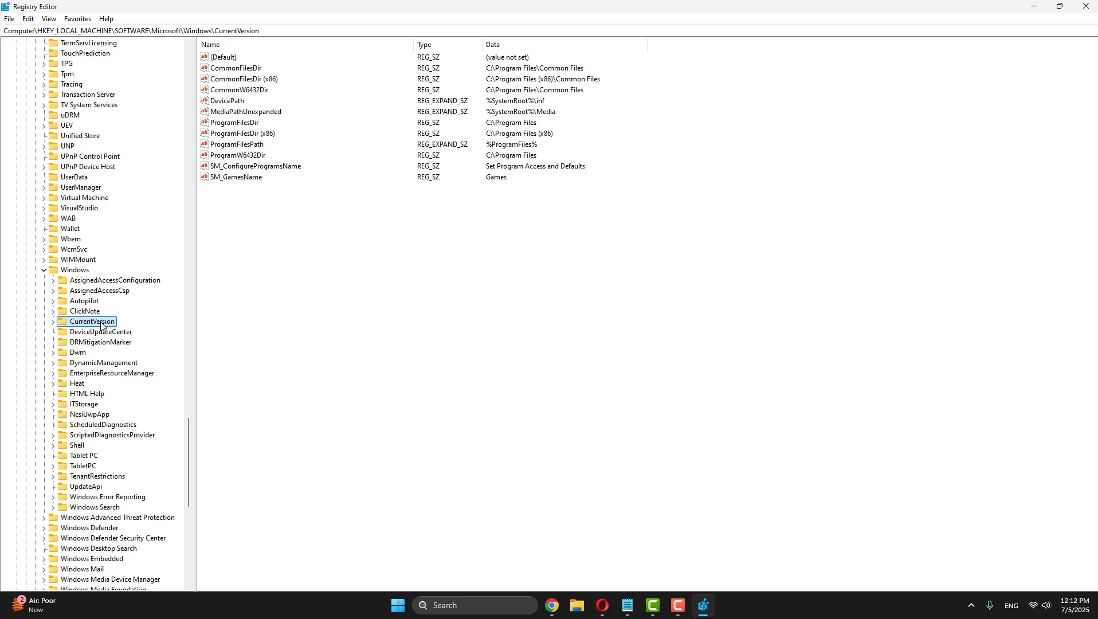
left_click(53, 322)
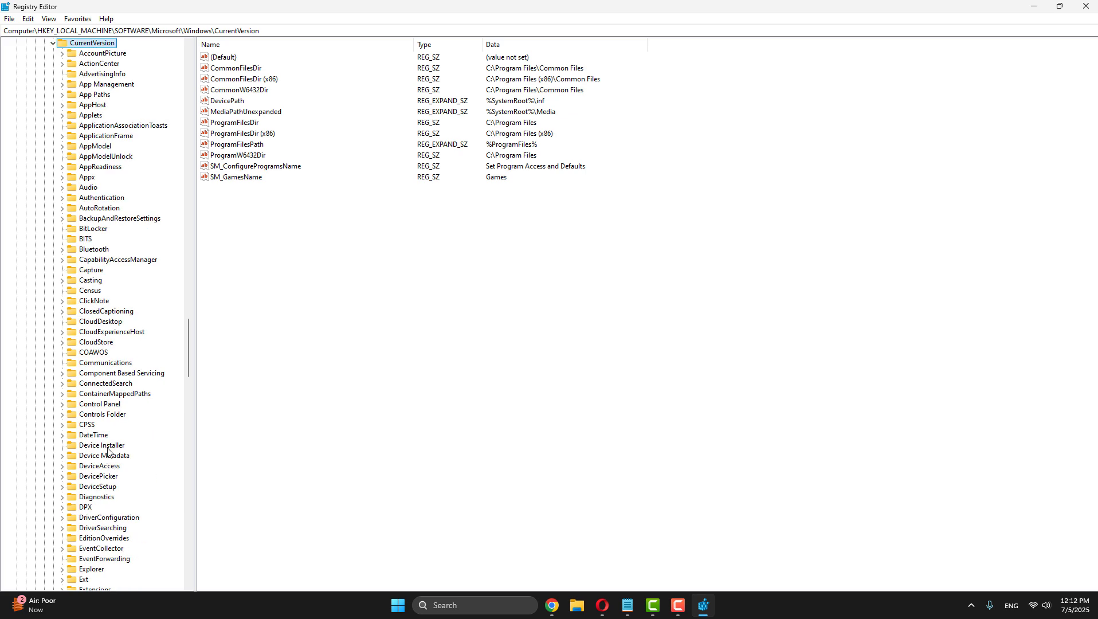
Look through the subkeys of CurrentVersion and the rest of the SOFTWARE branch for the Policies key.
scroll(111, 450, "down", 20)
scroll(111, 450, "down", 15)
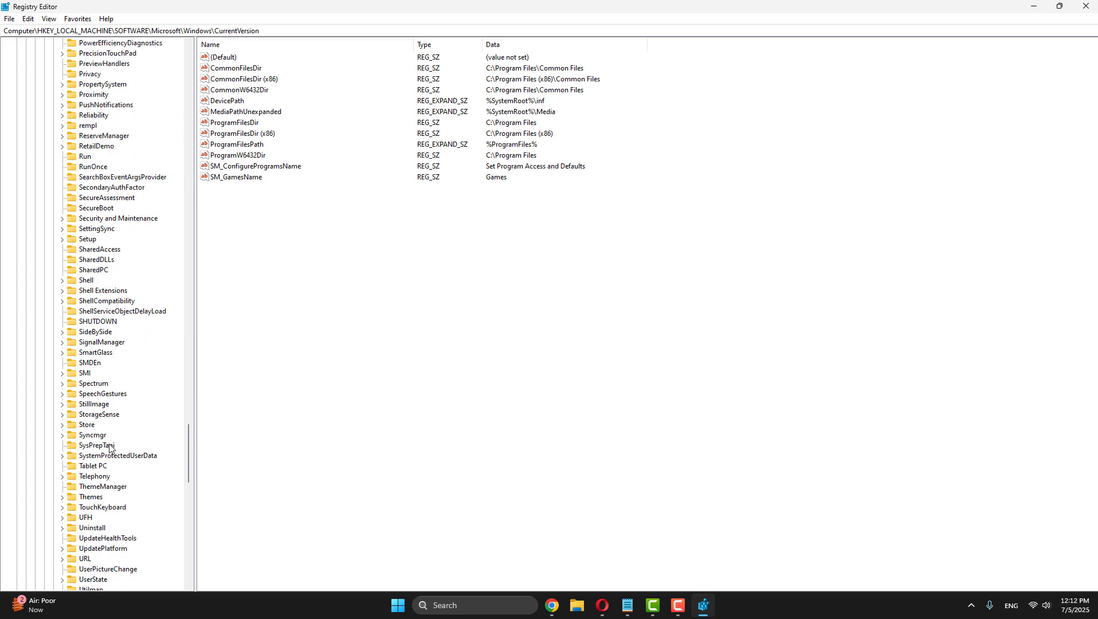
scroll(109, 445, "up", 1)
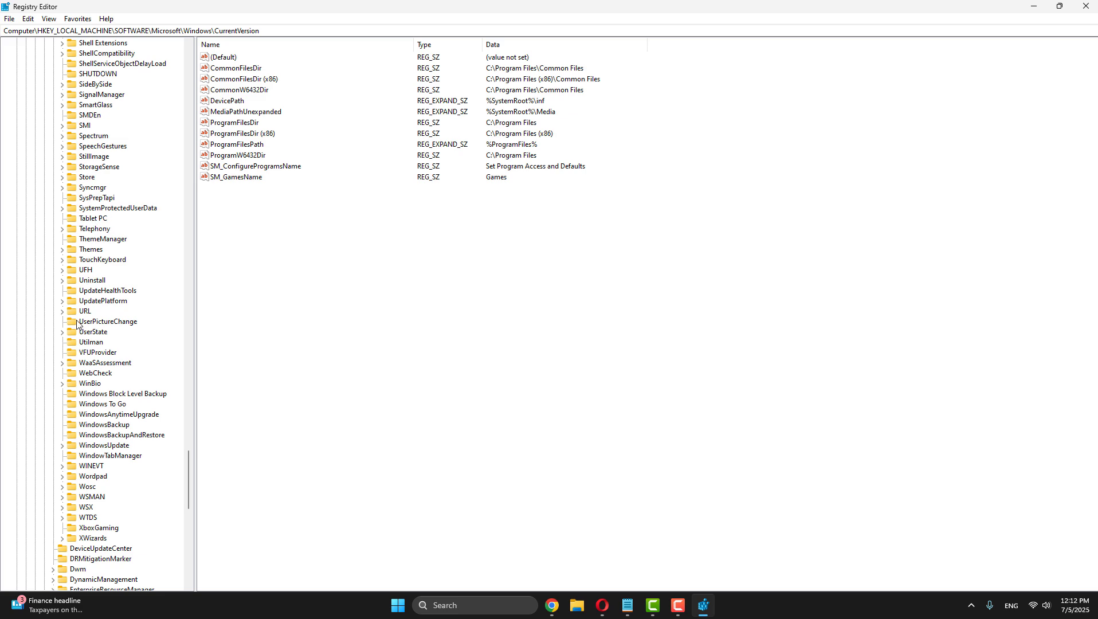
scroll(109, 324, "up", 6)
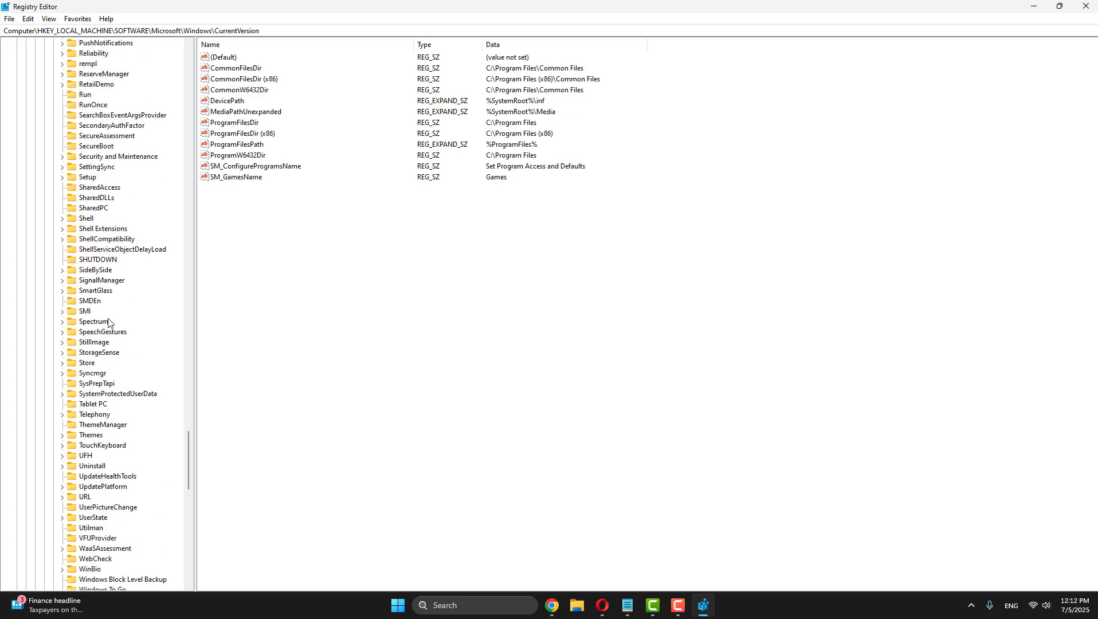
left_click(98, 336)
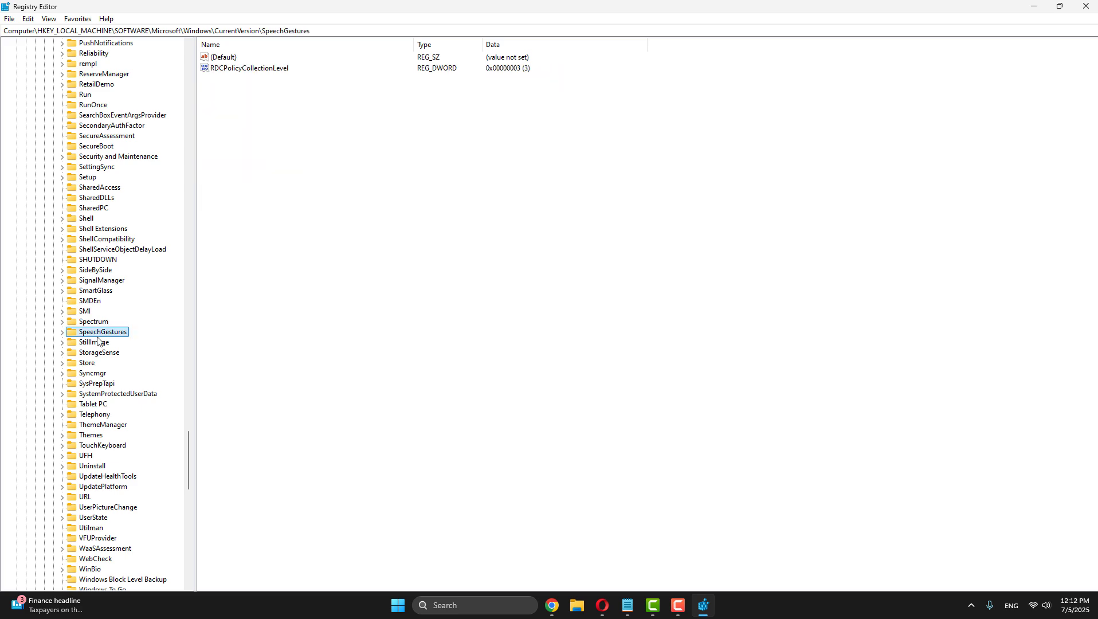
key("p")
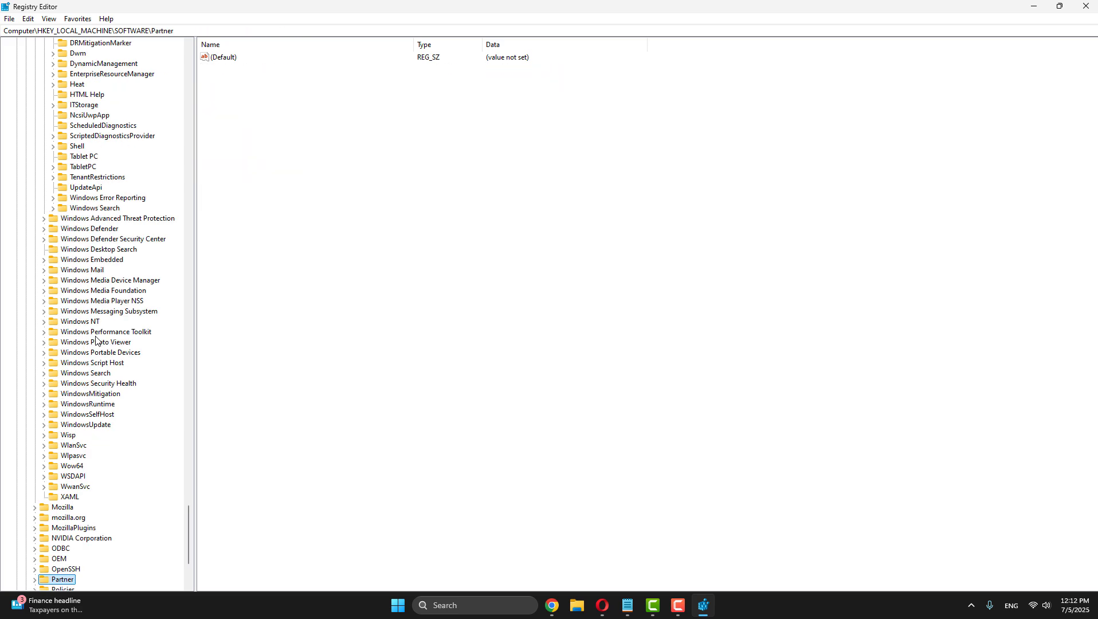
scroll(99, 385, "down", 5)
scroll(98, 385, "up", 20)
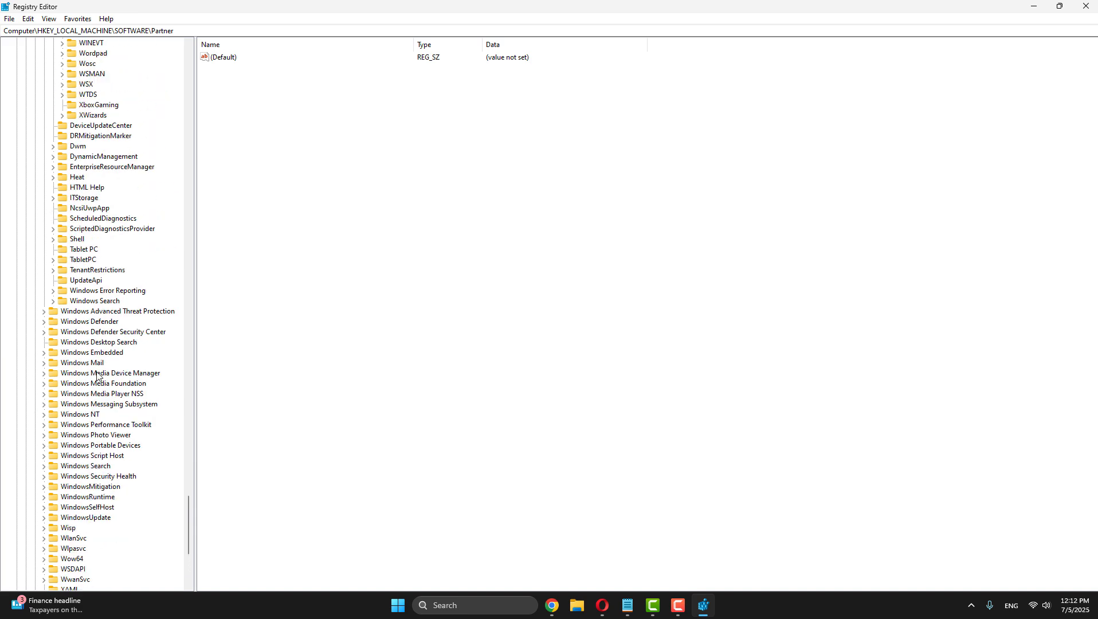
scroll(98, 362, "up", 17)
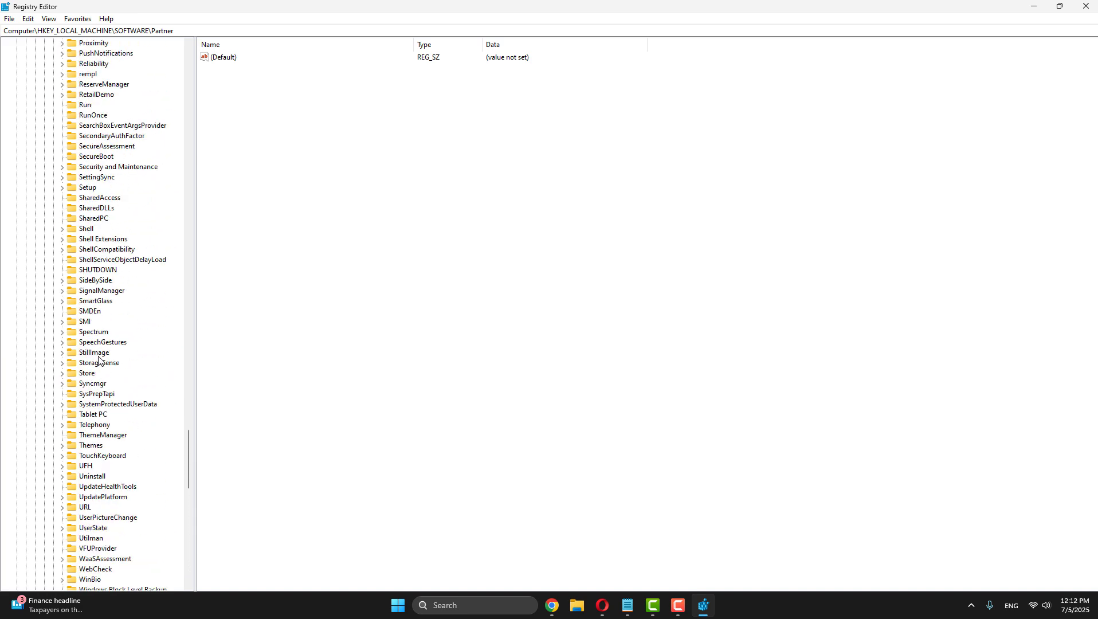
scroll(99, 359, "down", 15)
scroll(99, 359, "down", 18)
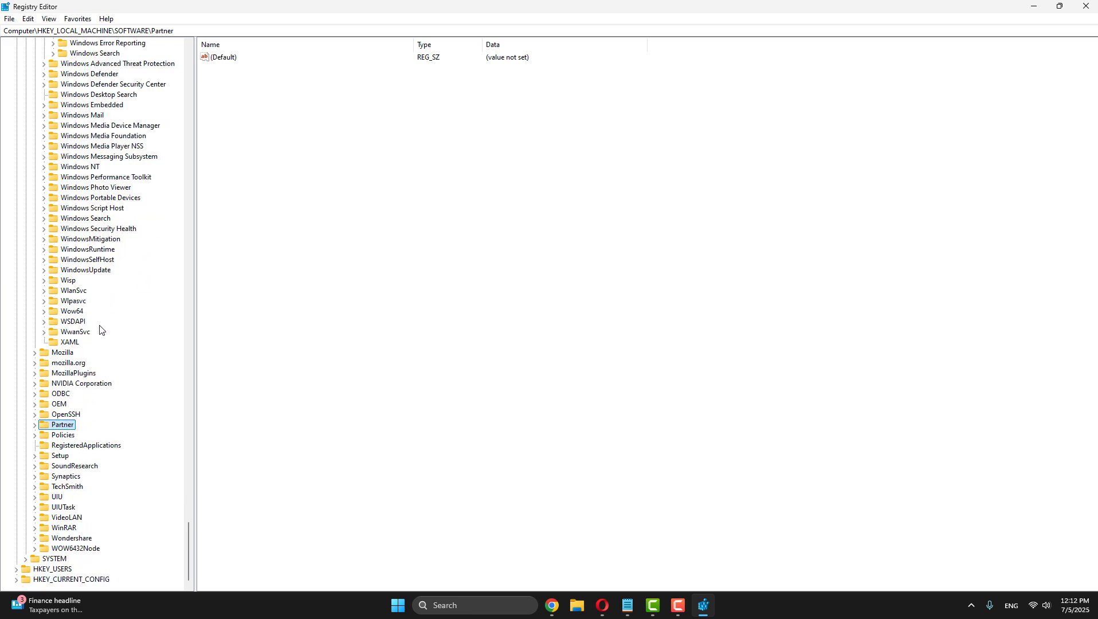
Expand the Policies key directly under SOFTWARE and inspect its Adobe and Microsoft subkeys.
left_click(63, 438)
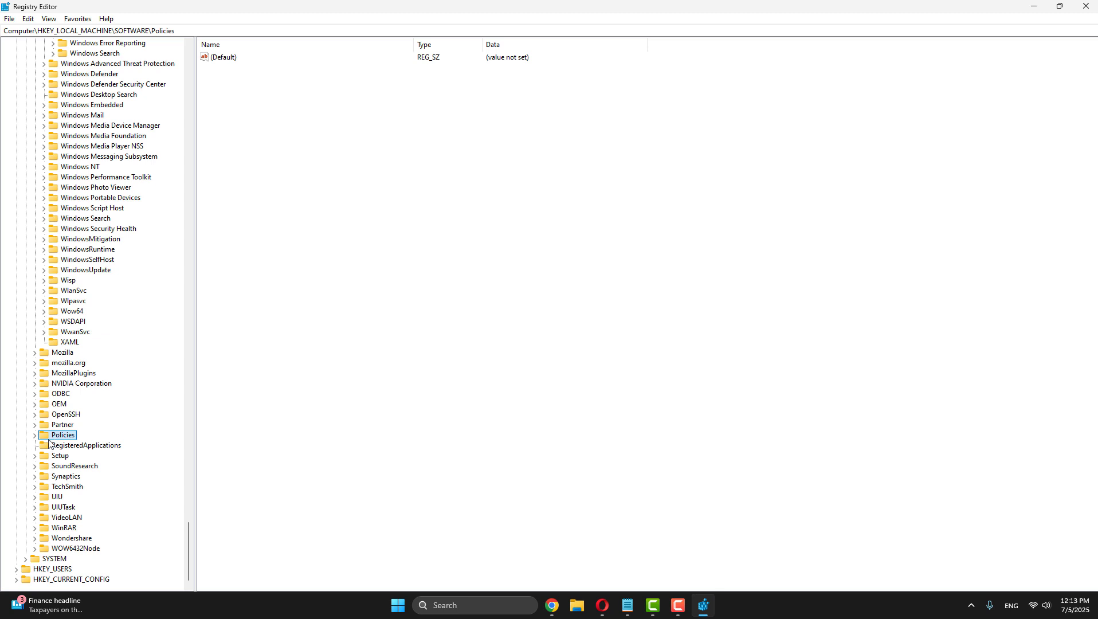
left_click(34, 435)
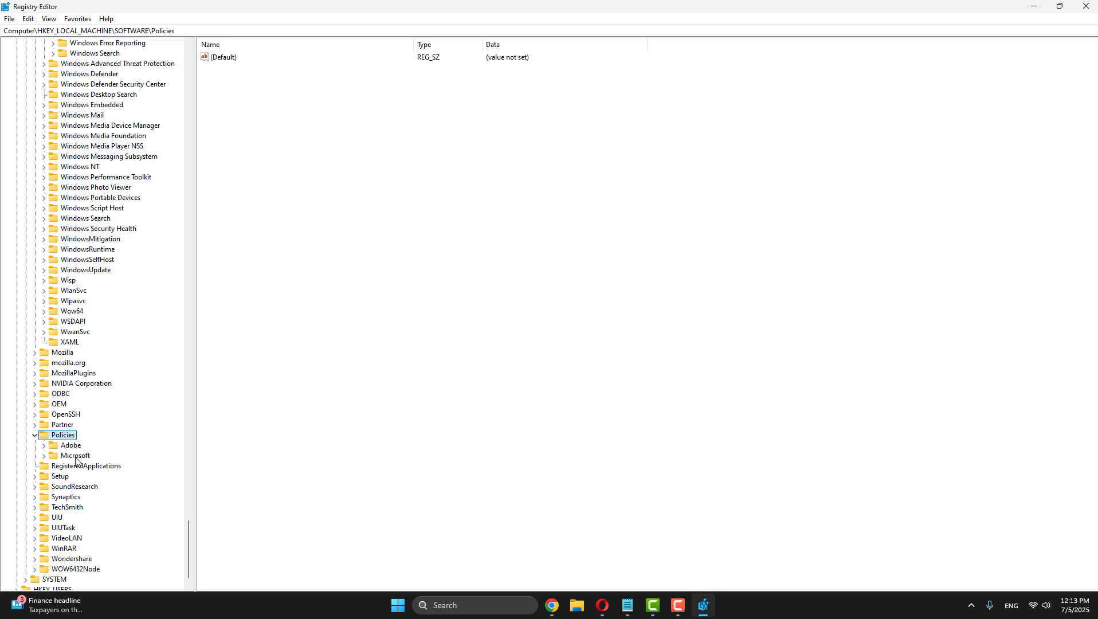
left_click(44, 446)
left_click(45, 446)
left_click(45, 457)
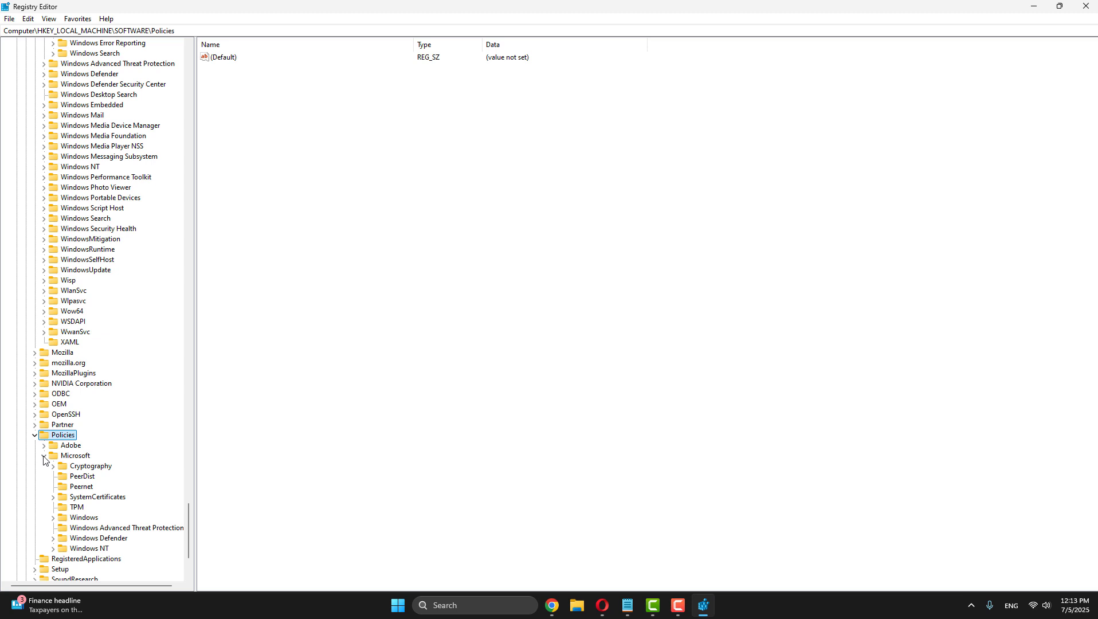
left_click(44, 456)
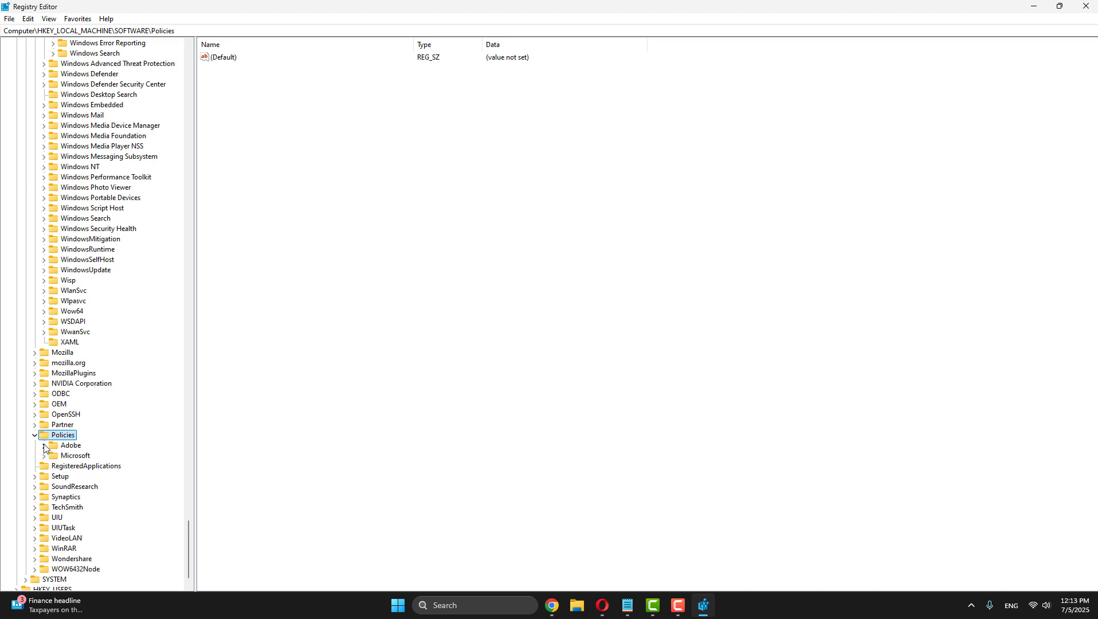
Return to the CurrentVersion key under SOFTWARE\Microsoft\Windows and select it.
scroll(41, 442, "up", 13)
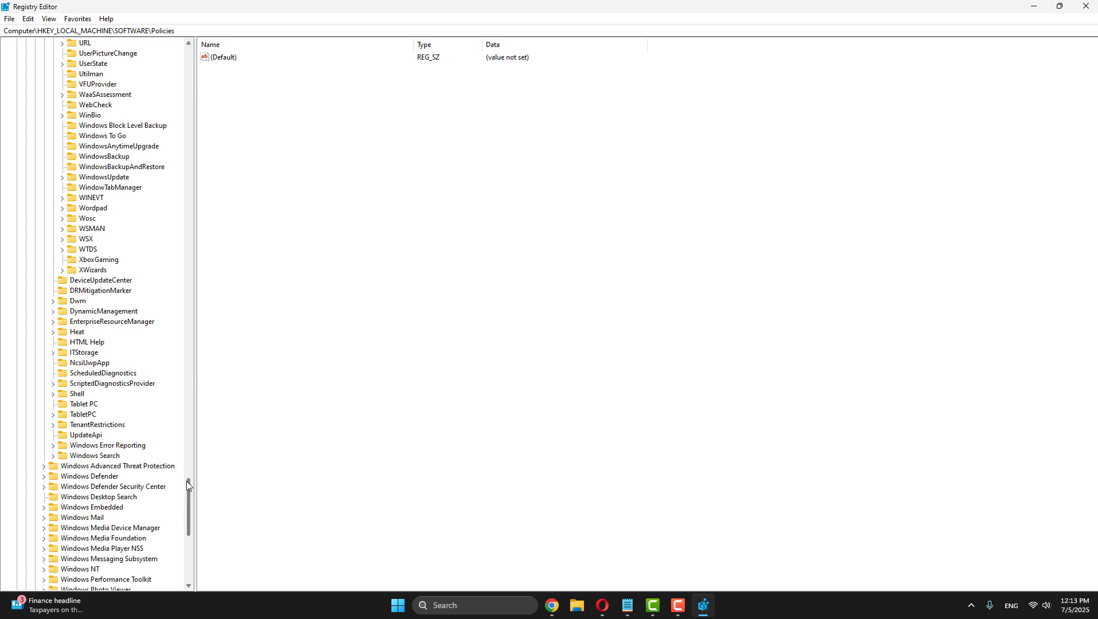
left_click_drag(186, 482, 190, 313)
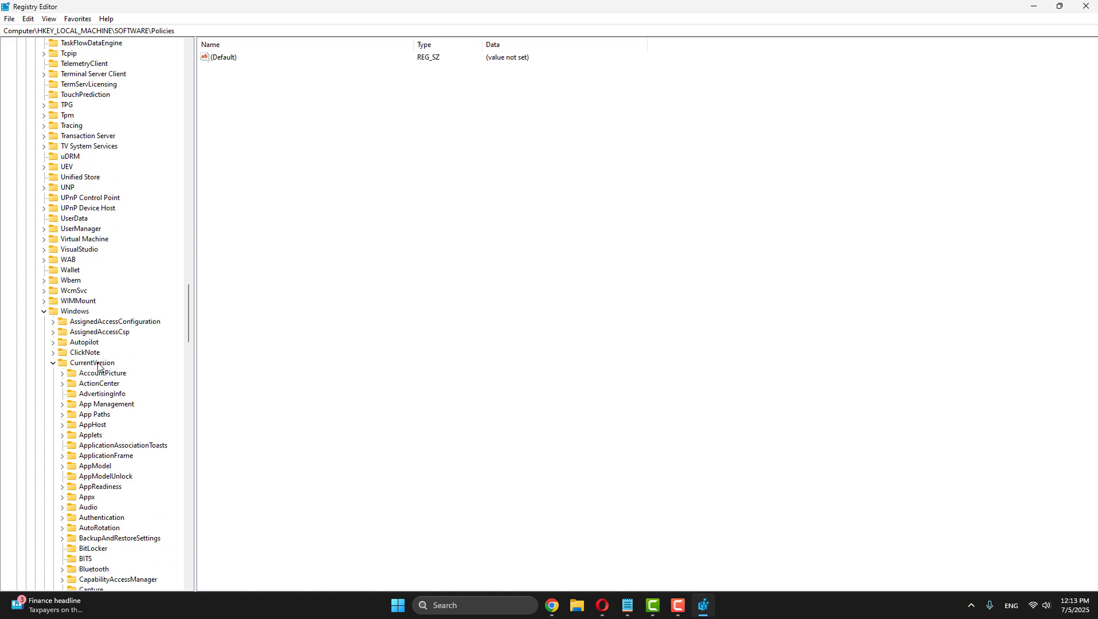
left_click(98, 365)
Expand the Policies key under CurrentVersion and select its System subkey.
scroll(94, 415, "down", 13)
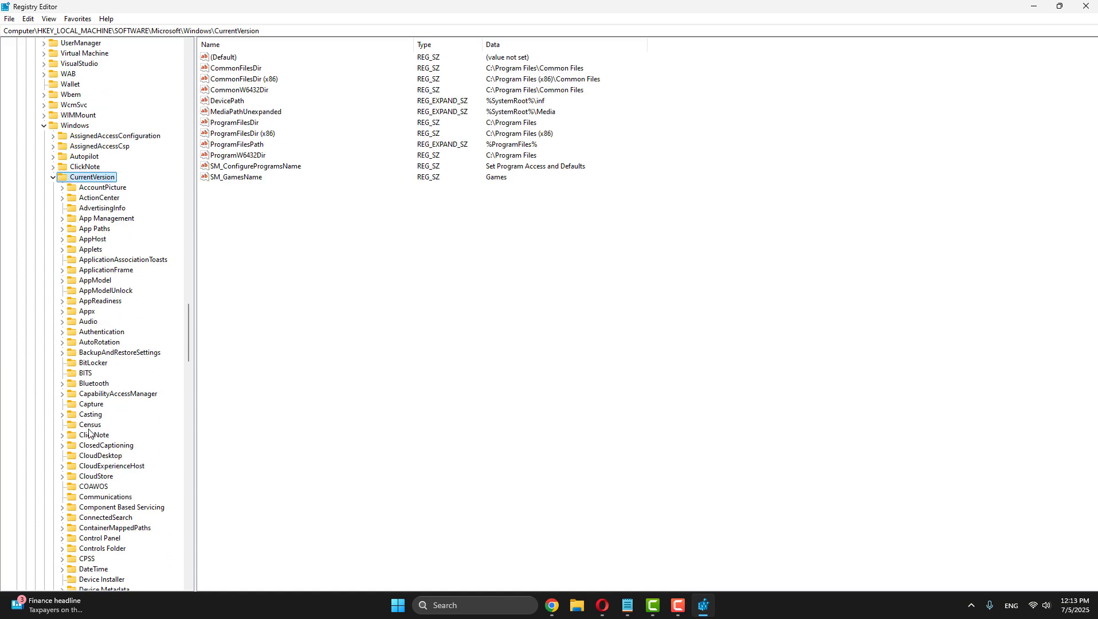
scroll(89, 439, "down", 14)
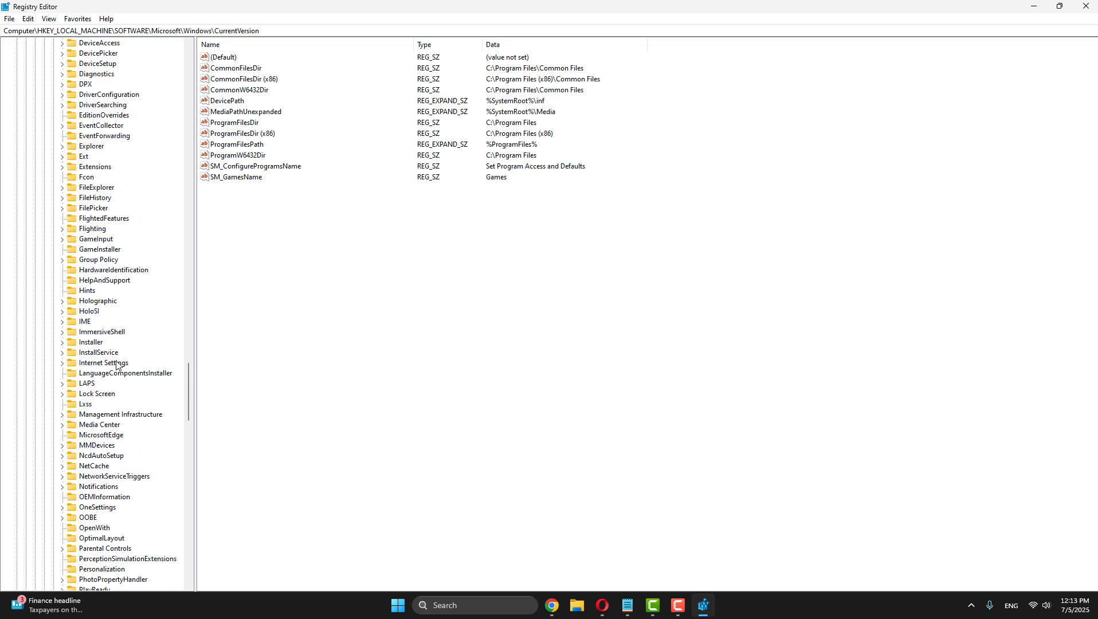
scroll(72, 533, "down", 1)
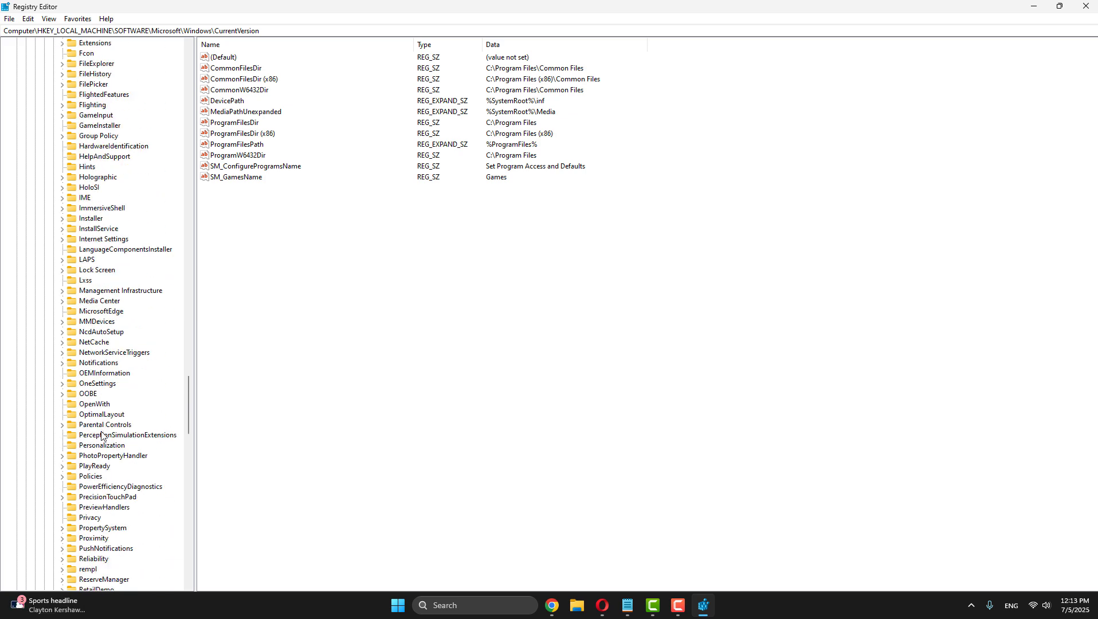
left_click(99, 477)
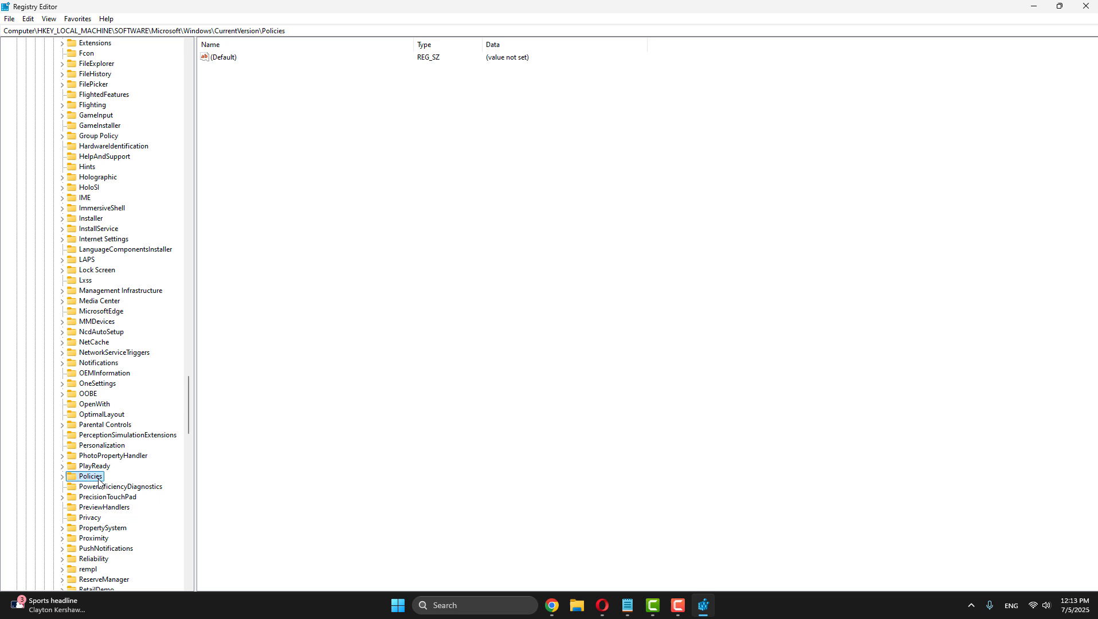
left_click(62, 477)
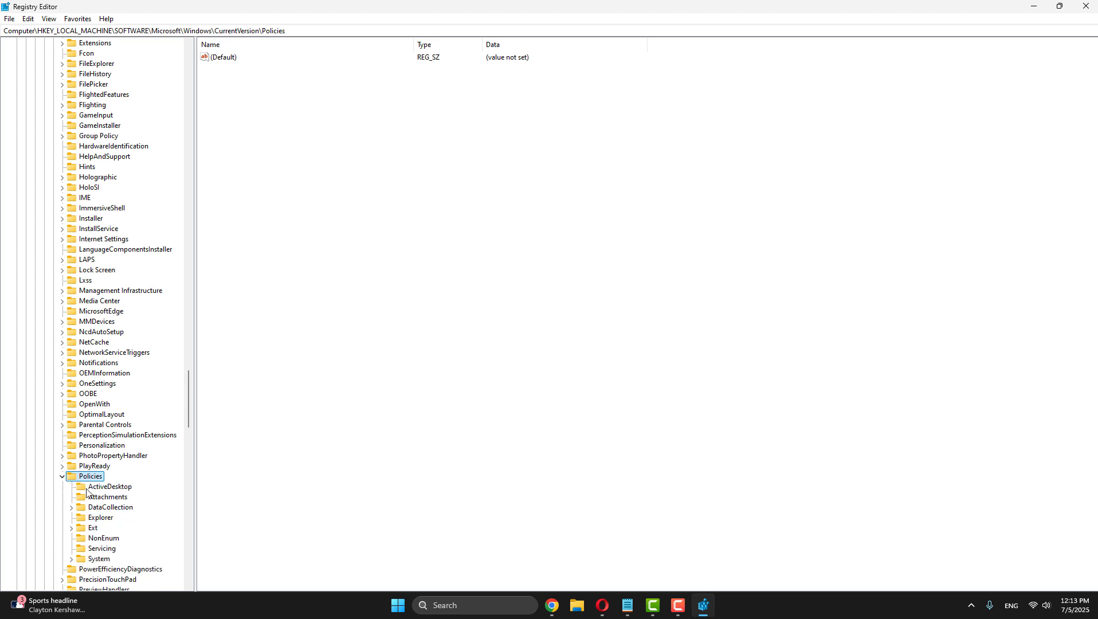
scroll(98, 515, "down", 2)
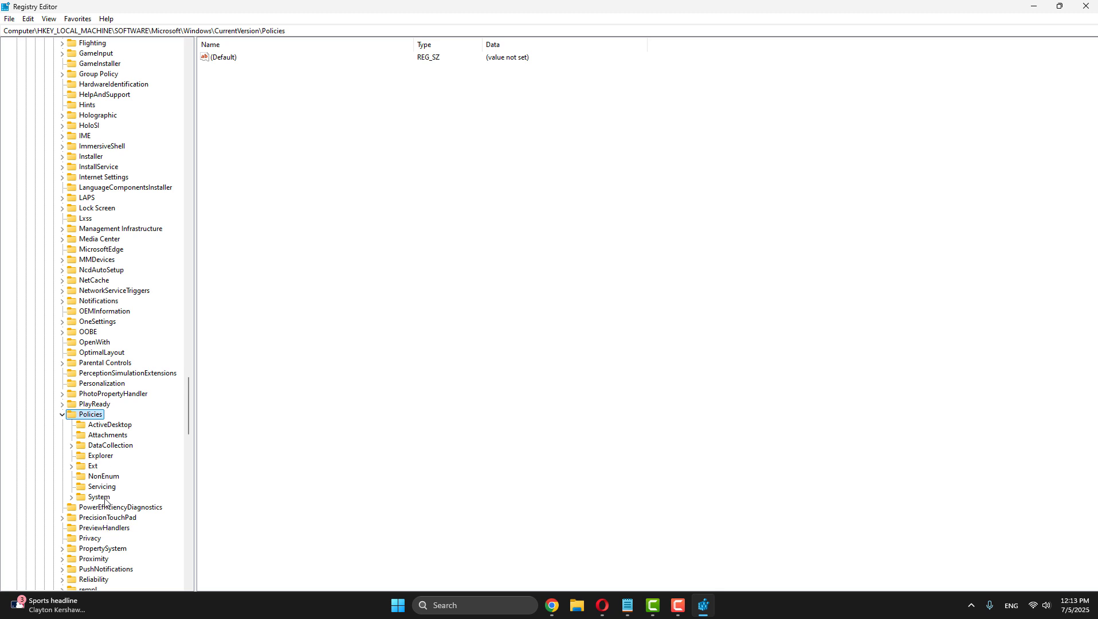
left_click(101, 499)
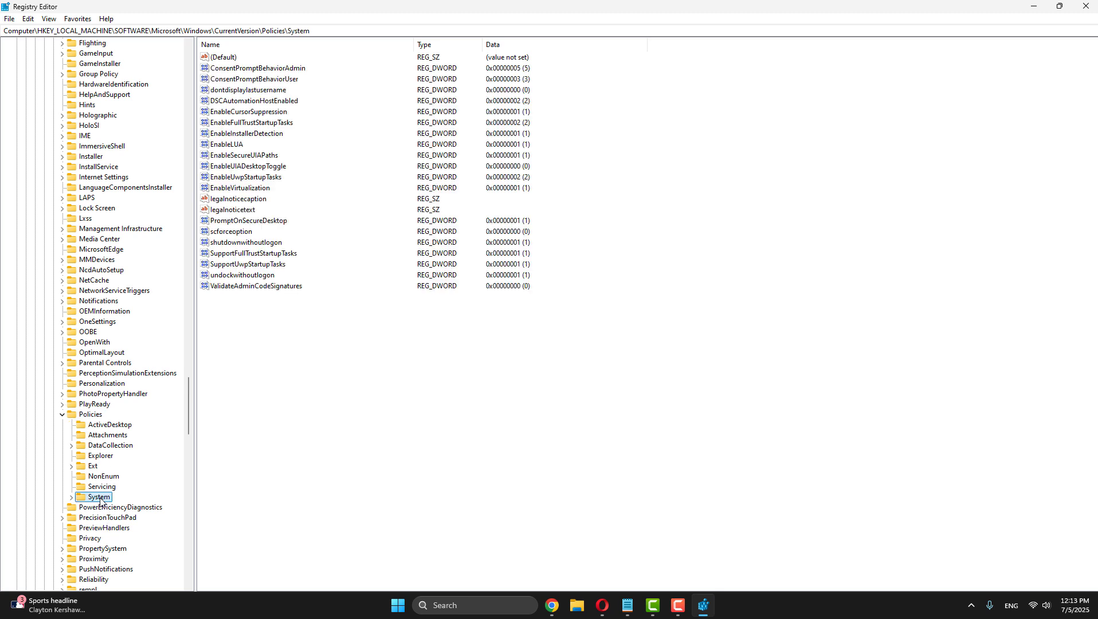
Create a DWORD (32-bit) value named HideFastUserSwitching in the System key and confirm its value data as 0.
right_click(282, 324)
mouse_move(290, 334)
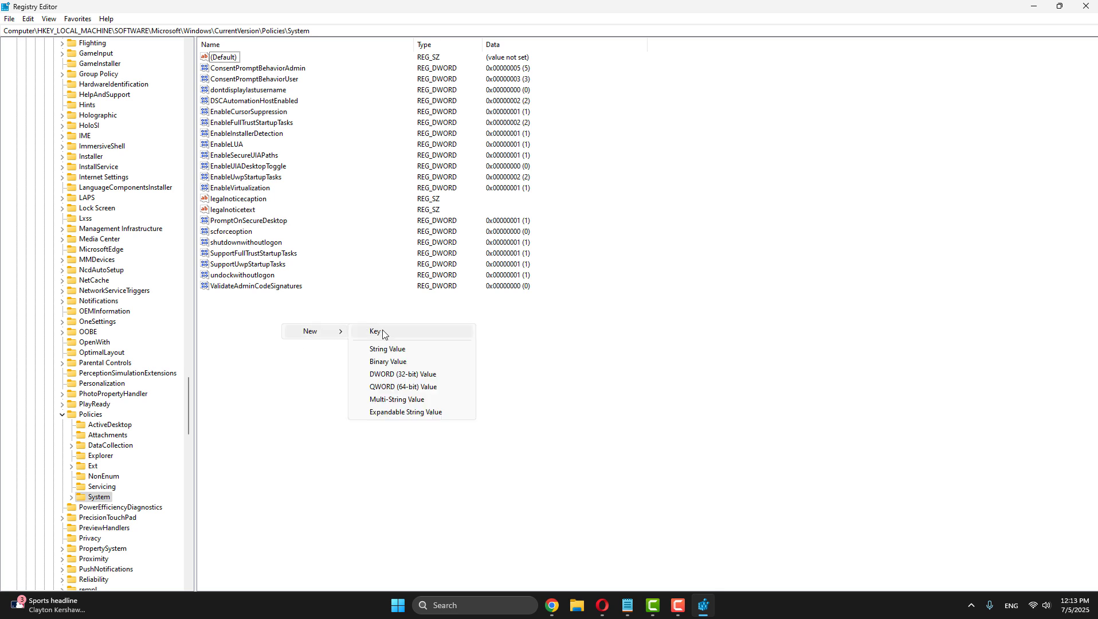
left_click(401, 374)
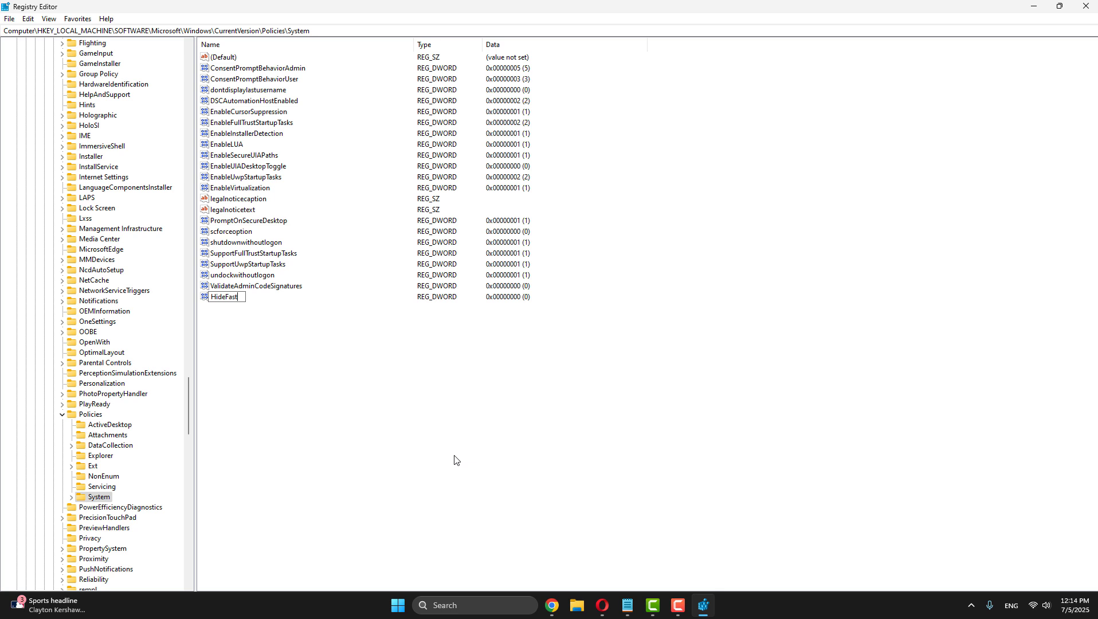
type("HideFastUserSwitching")
key("Return")
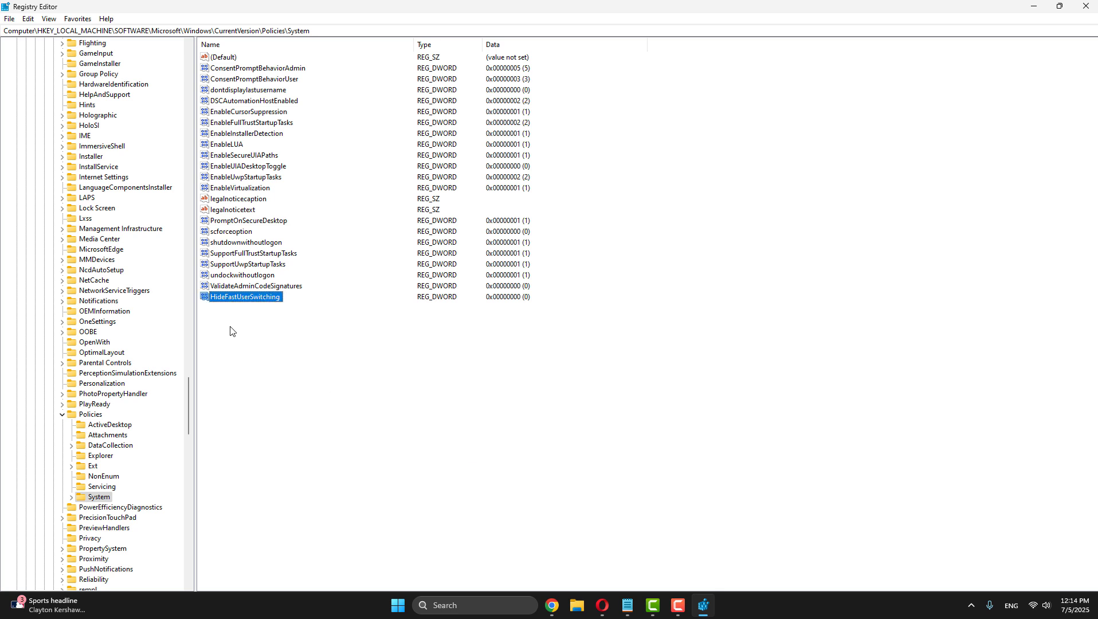
double_click(239, 297)
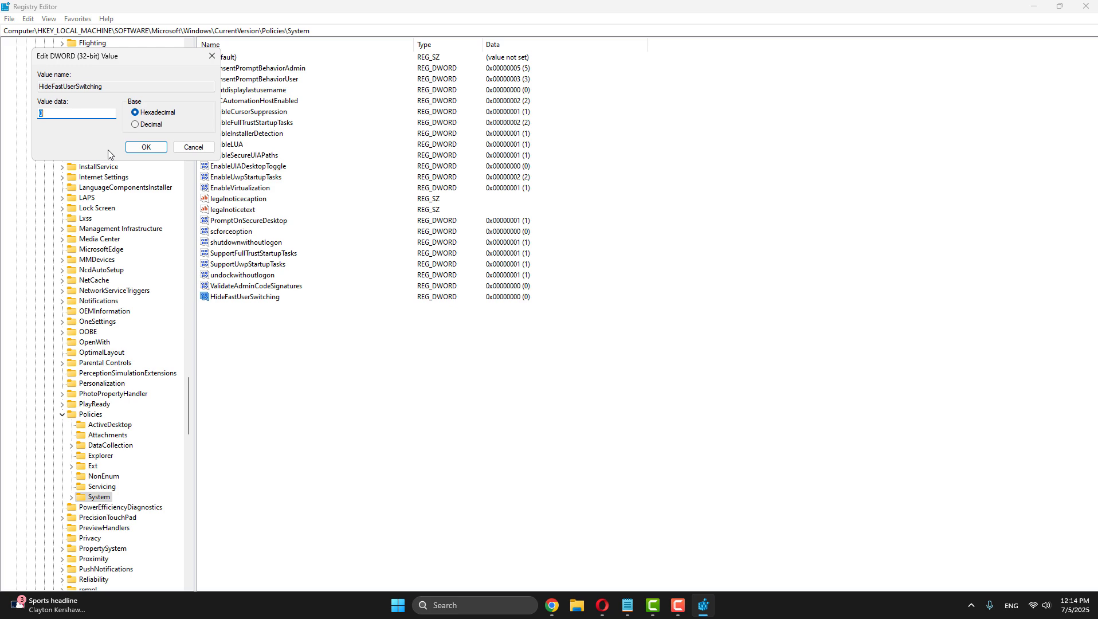
left_click(128, 146)
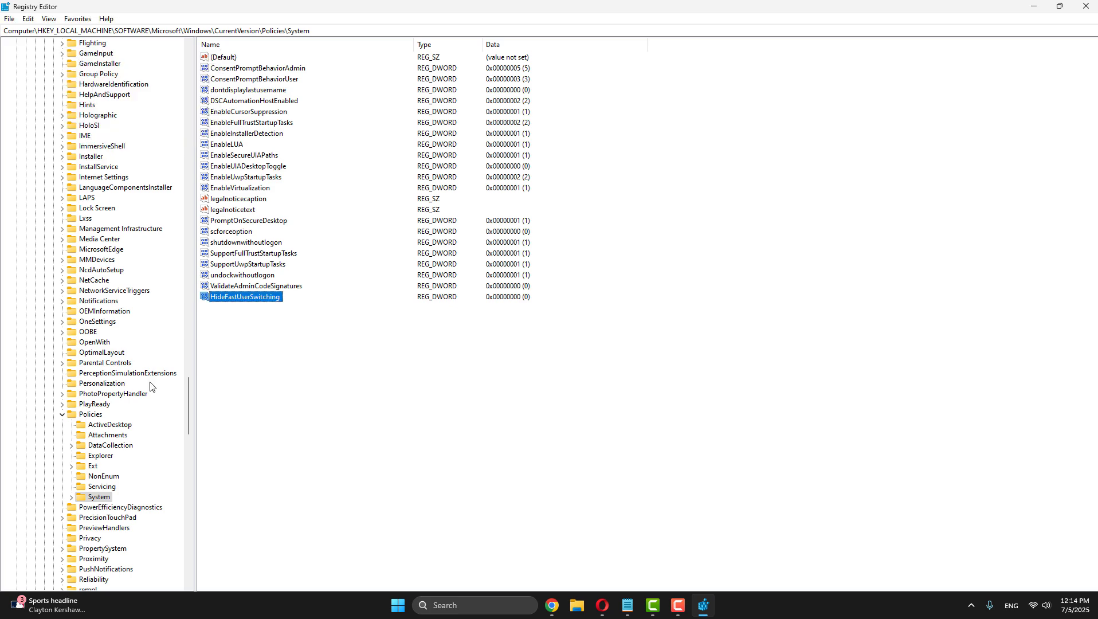
Collapse the expanded registry keys from Policies up to HKEY_LOCAL_MACHINE, and close Registry Editor.
left_click(62, 415)
scroll(58, 177, "up", 20)
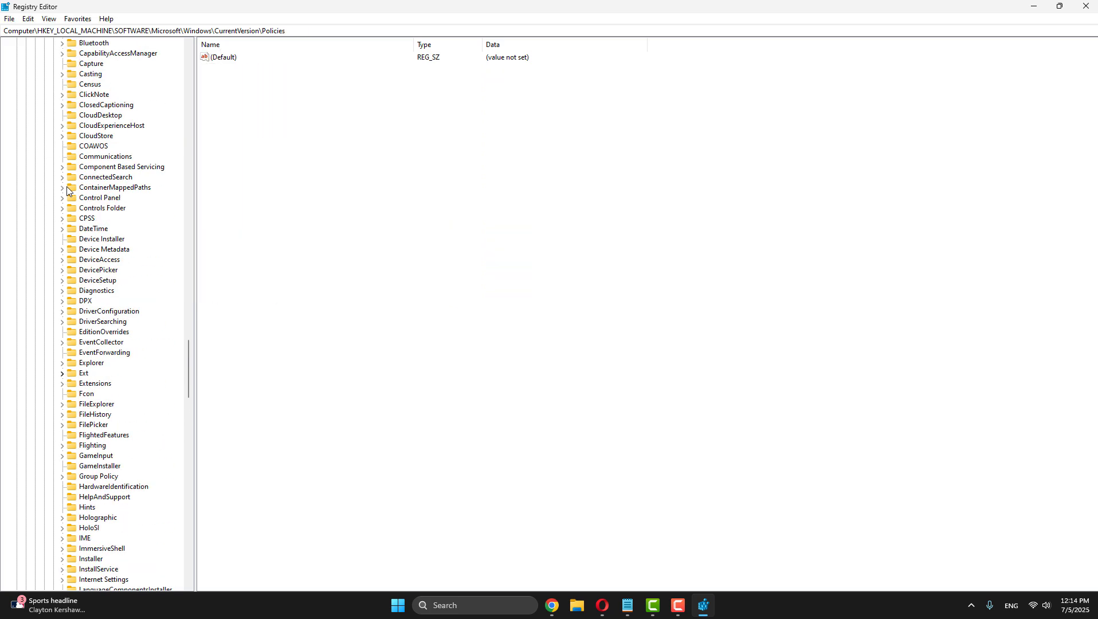
left_click(53, 332)
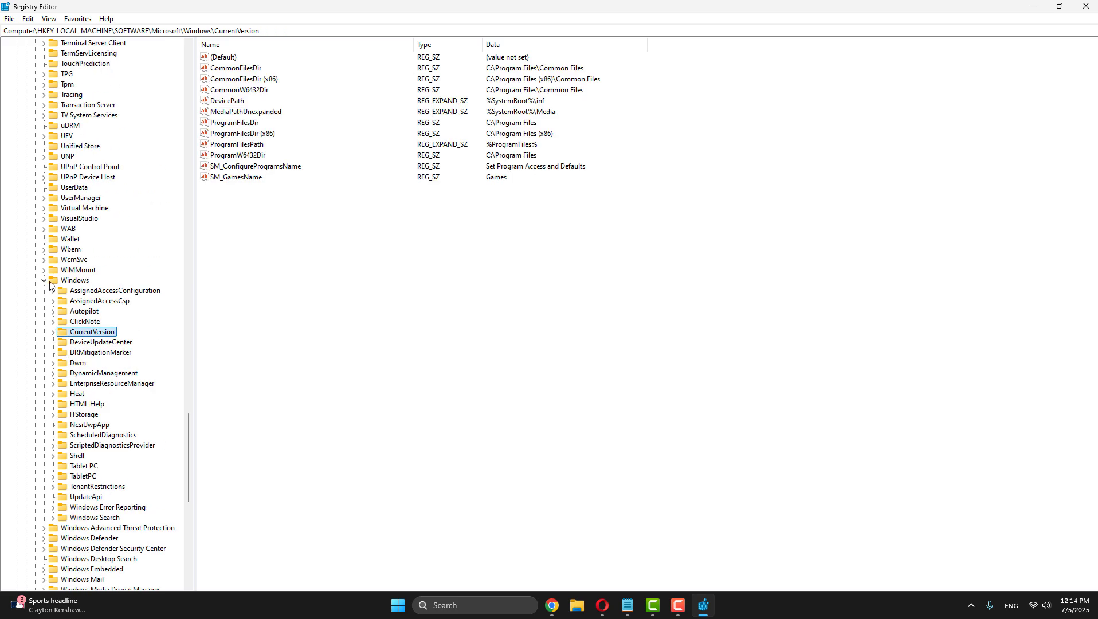
left_click(49, 280)
left_click(43, 280)
scroll(45, 284, "up", 20)
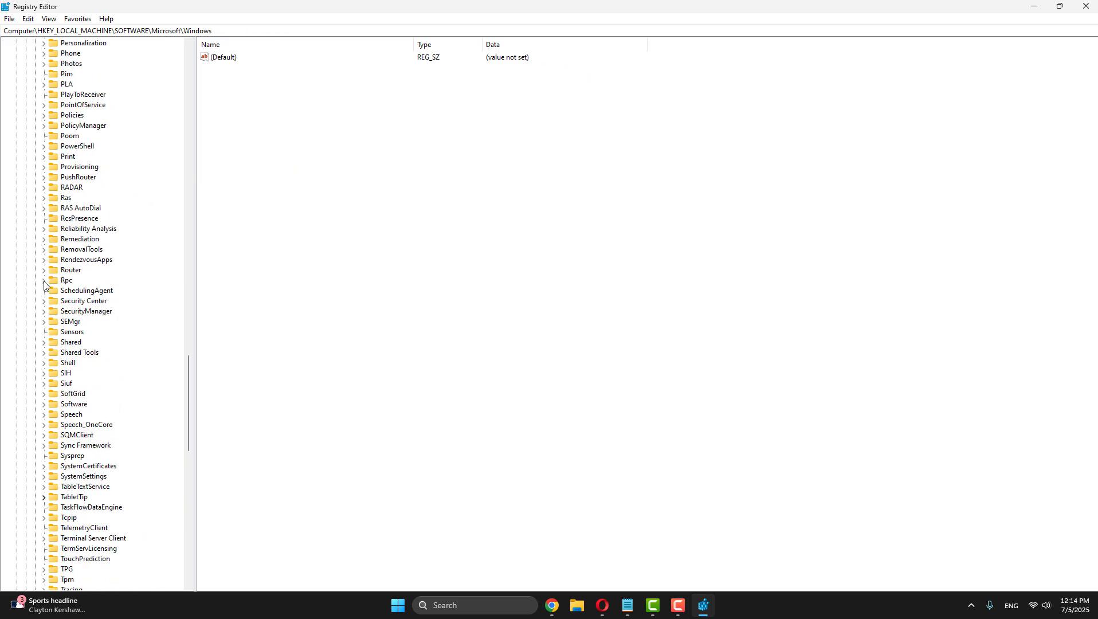
scroll(45, 285, "up", 20)
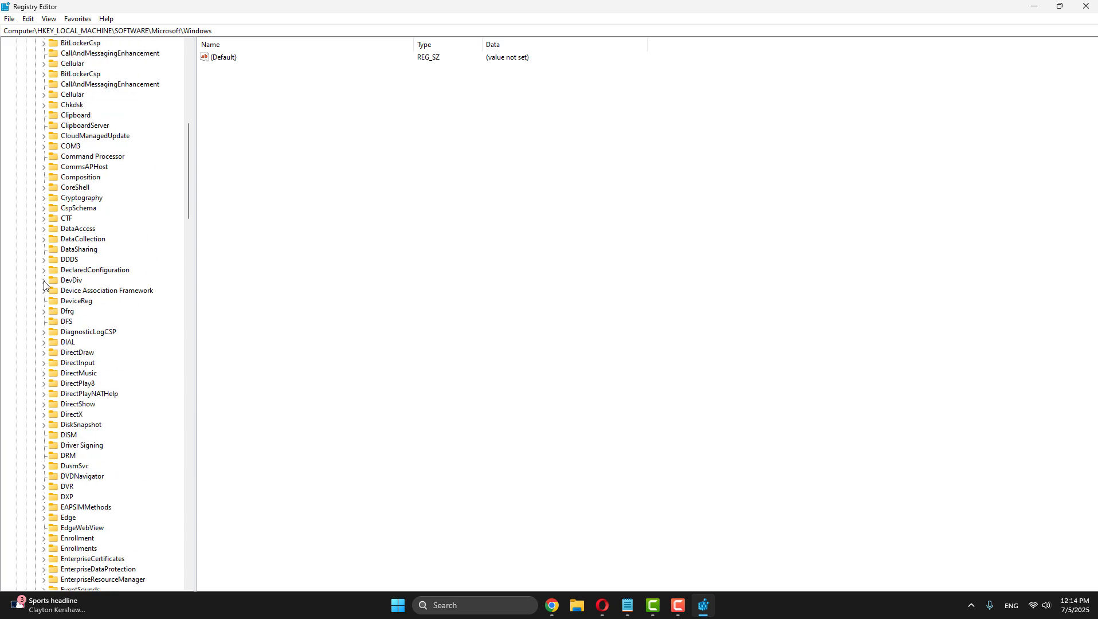
left_click(35, 269)
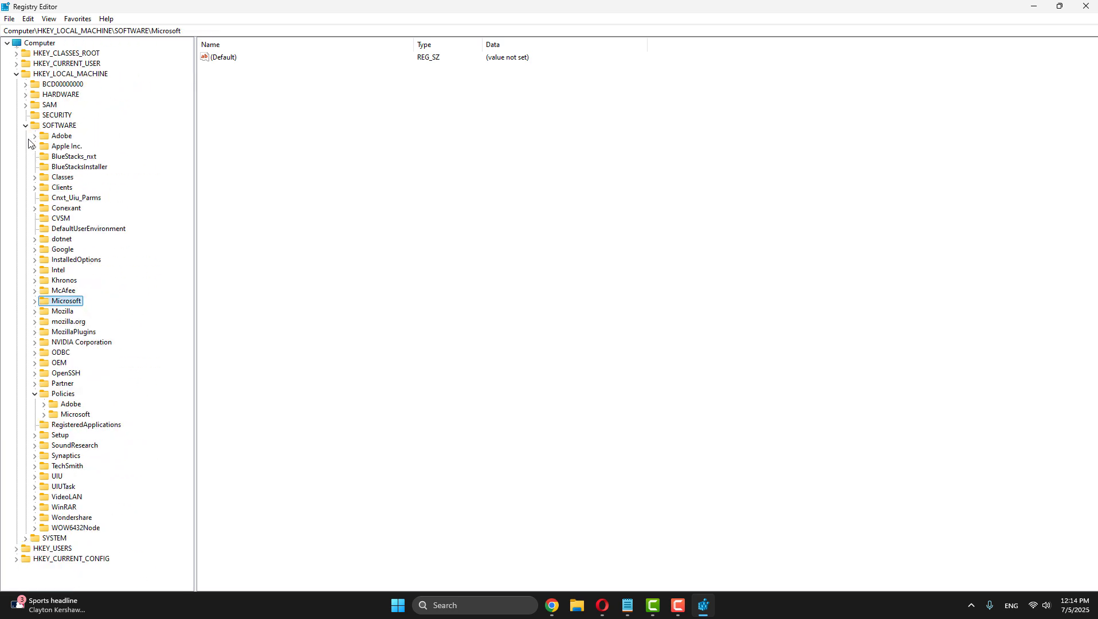
left_click(25, 125)
left_click(16, 73)
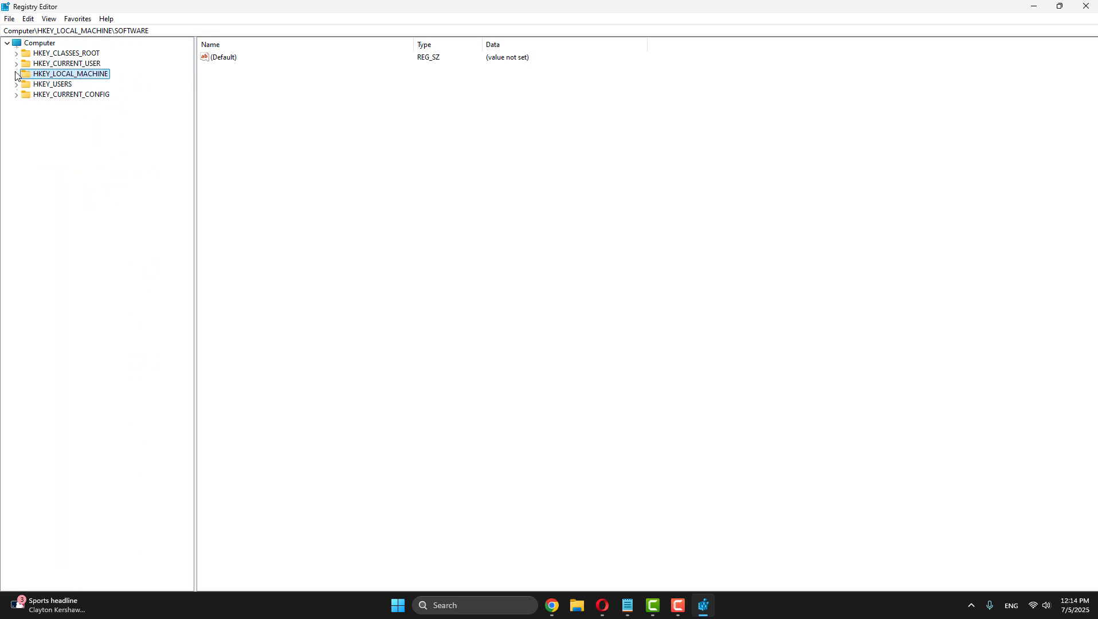
left_click(1086, 6)
Show the Windows power options, and dismiss them without choosing any.
key("super")
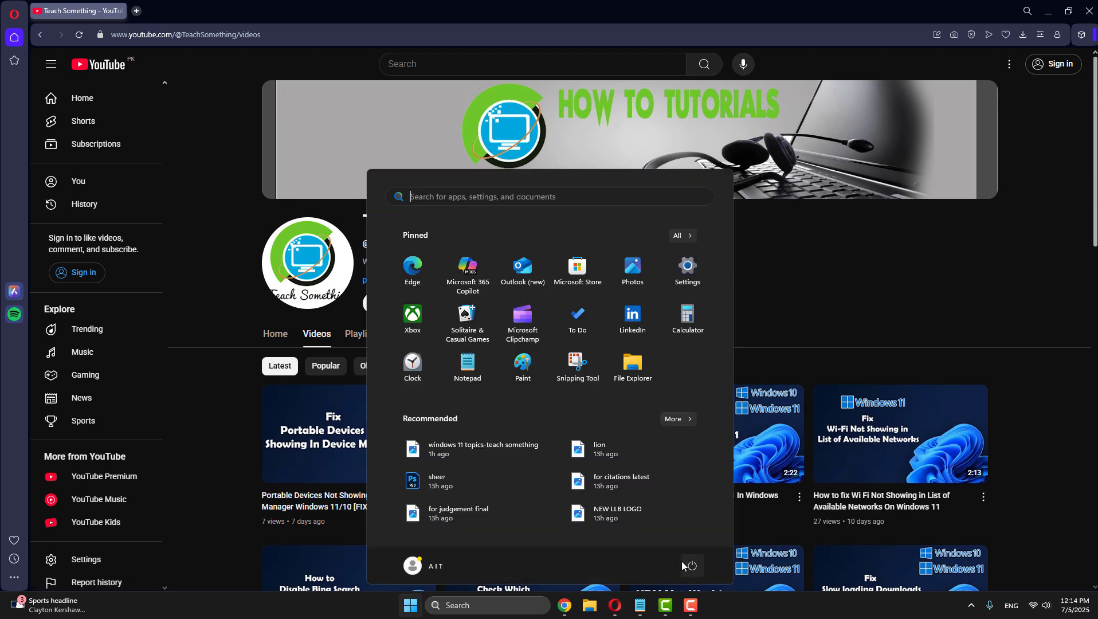
left_click(692, 566)
left_click(848, 259)
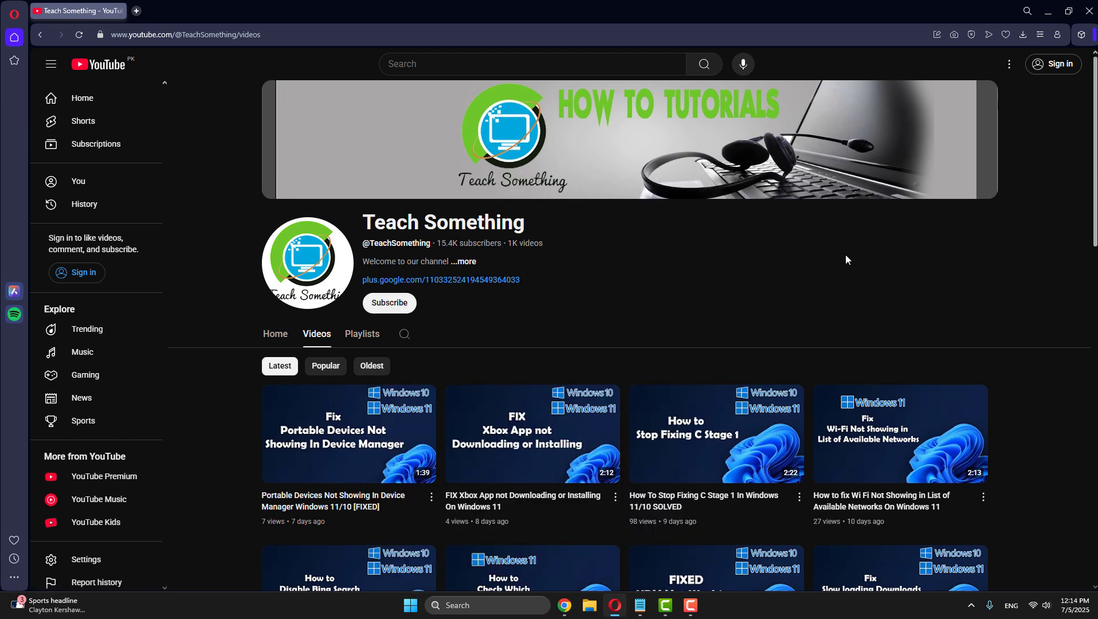